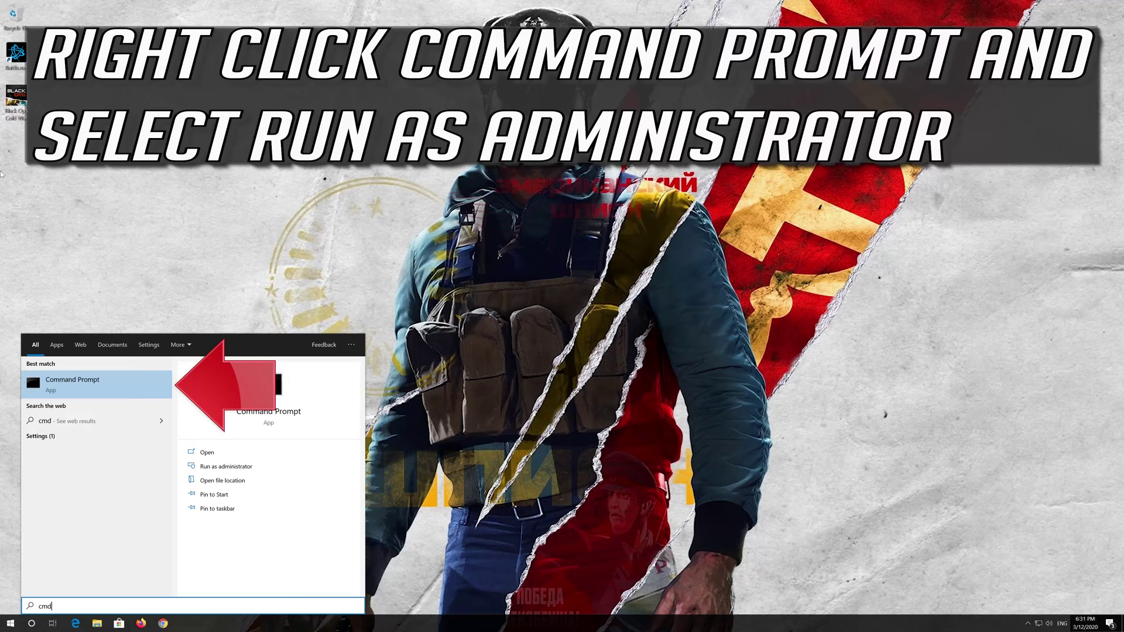
Launch Command Prompt as administrator and approve the UAC elevation prompt.
{"action": "right_click", "coordinate": [113, 390]}
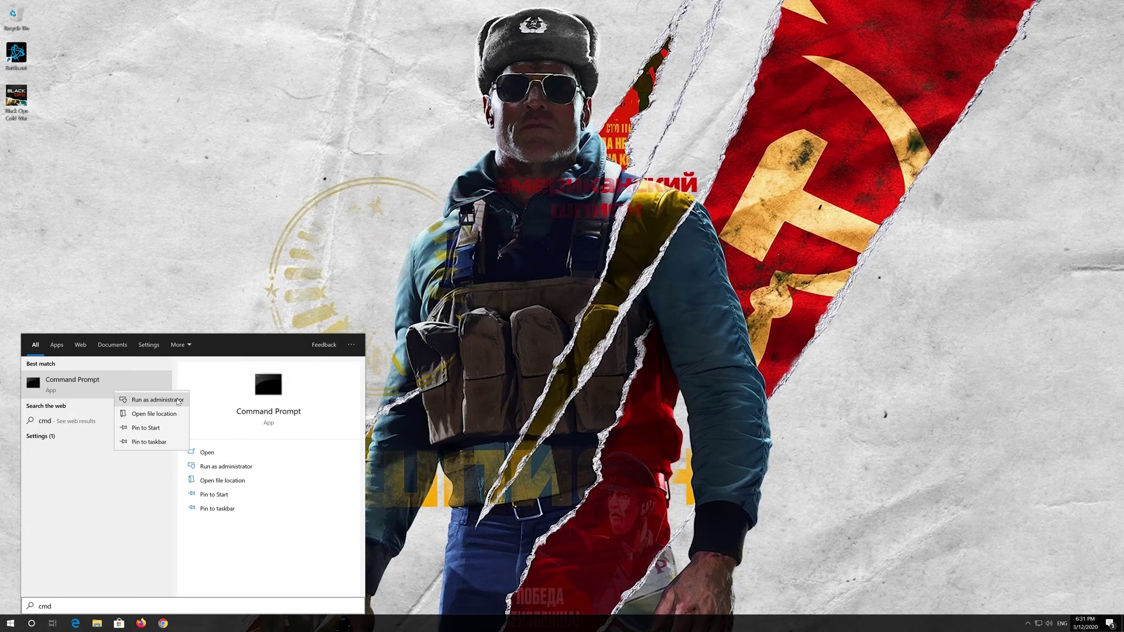
{"action": "left_click", "coordinate": [156, 400]}
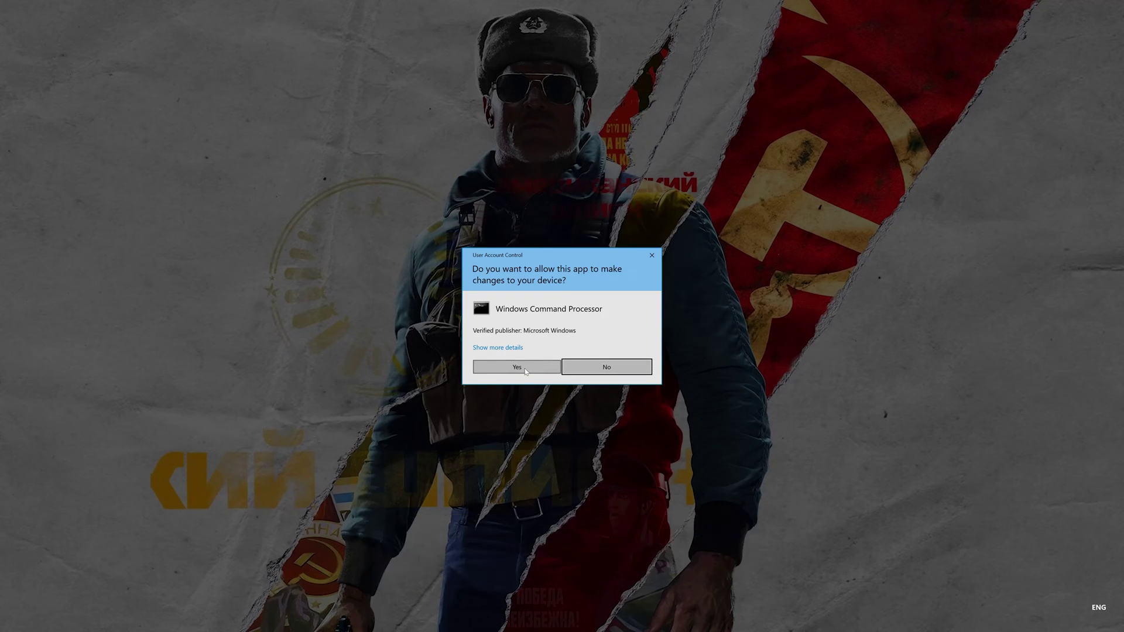
{"action": "left_click", "coordinate": [525, 372]}
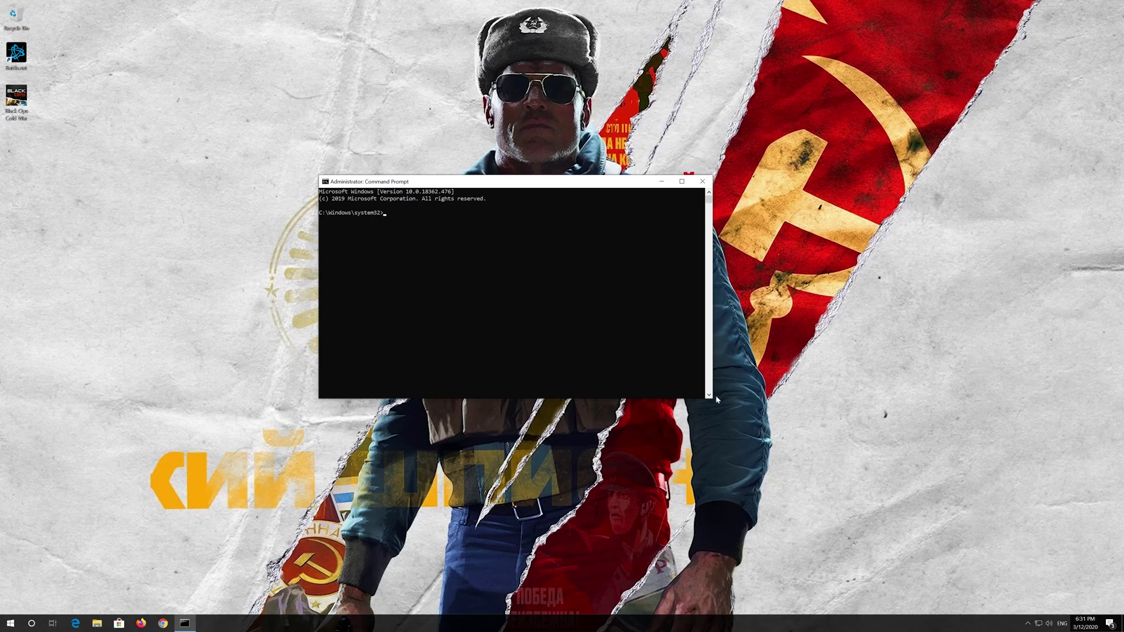
Enlarge and reposition the console, then run netsh int ip reset C:\resetlog.txt.
{"action": "left_click_drag", "start_coordinate": [714, 401], "coordinate": [774, 424]}
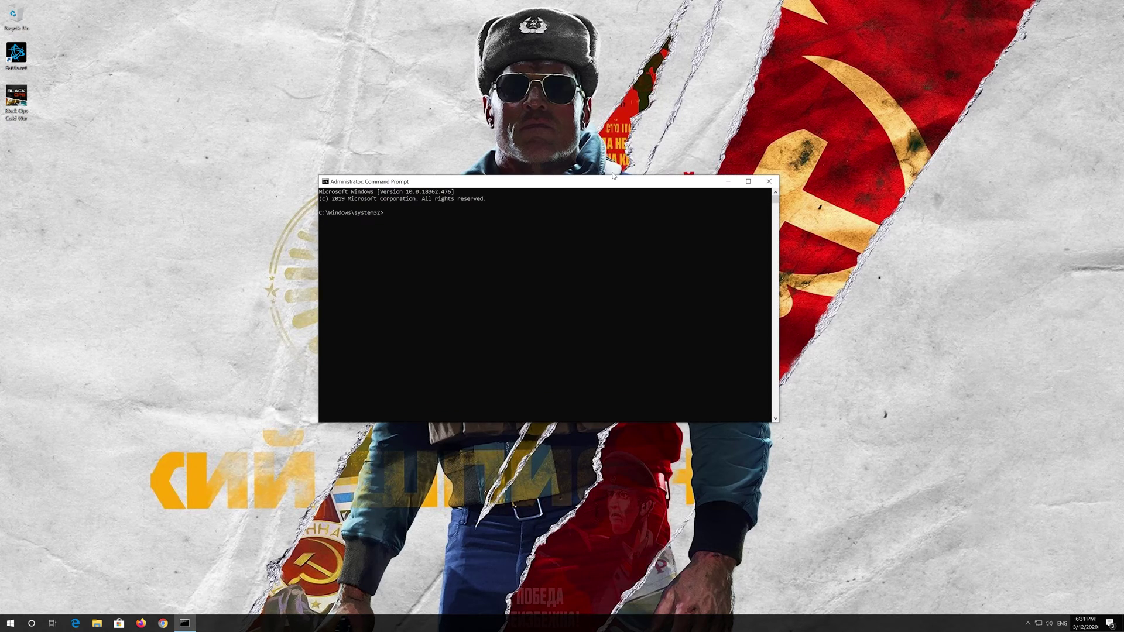
{"action": "left_click_drag", "start_coordinate": [618, 183], "coordinate": [629, 172]}
{"action": "type", "text": "netsh int ip"}
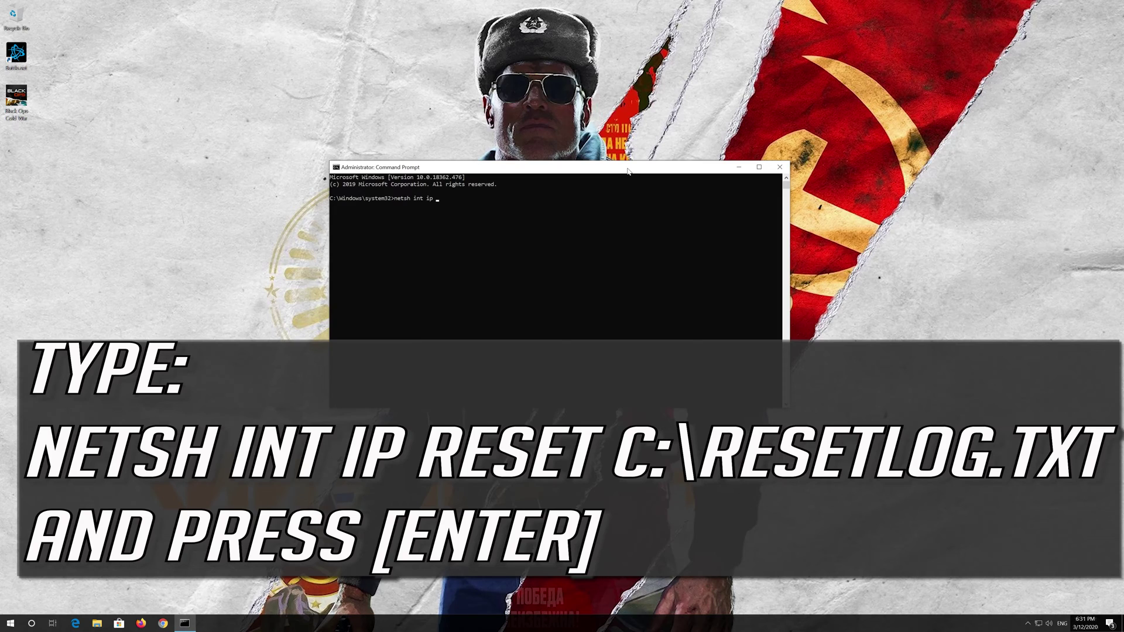
{"action": "type", "text": "reset C:\\resetlog.txt C:\\resetlog.tx"}
{"action": "type", "text": "tlog.txt"}
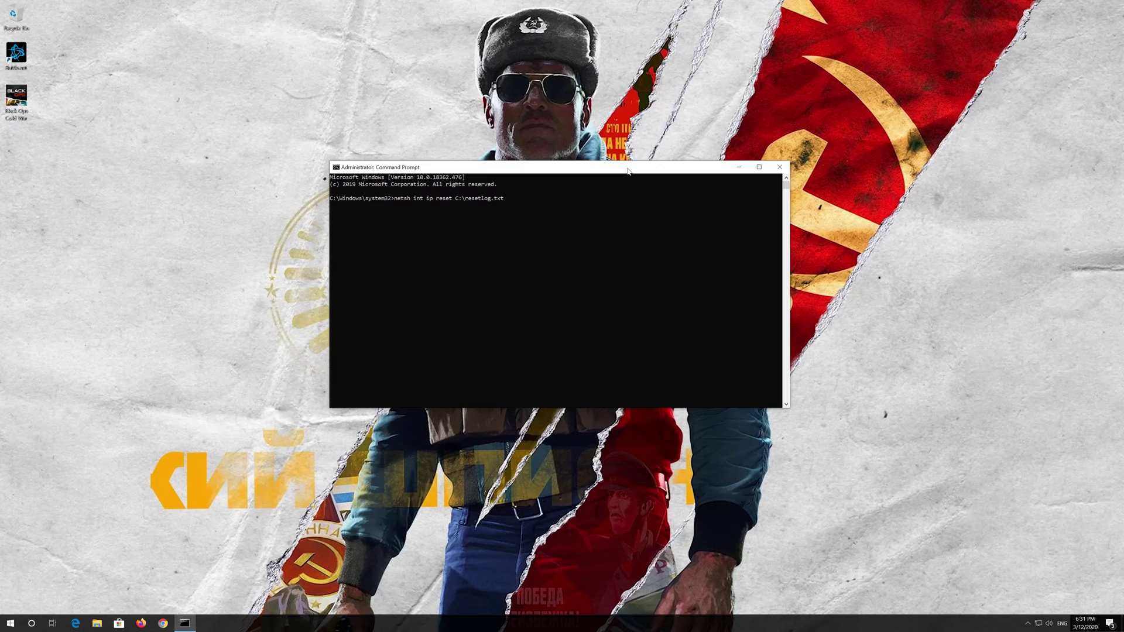
{"action": "key", "text": "Return"}
{"action": "type", "text": "netsh winsock reset"}
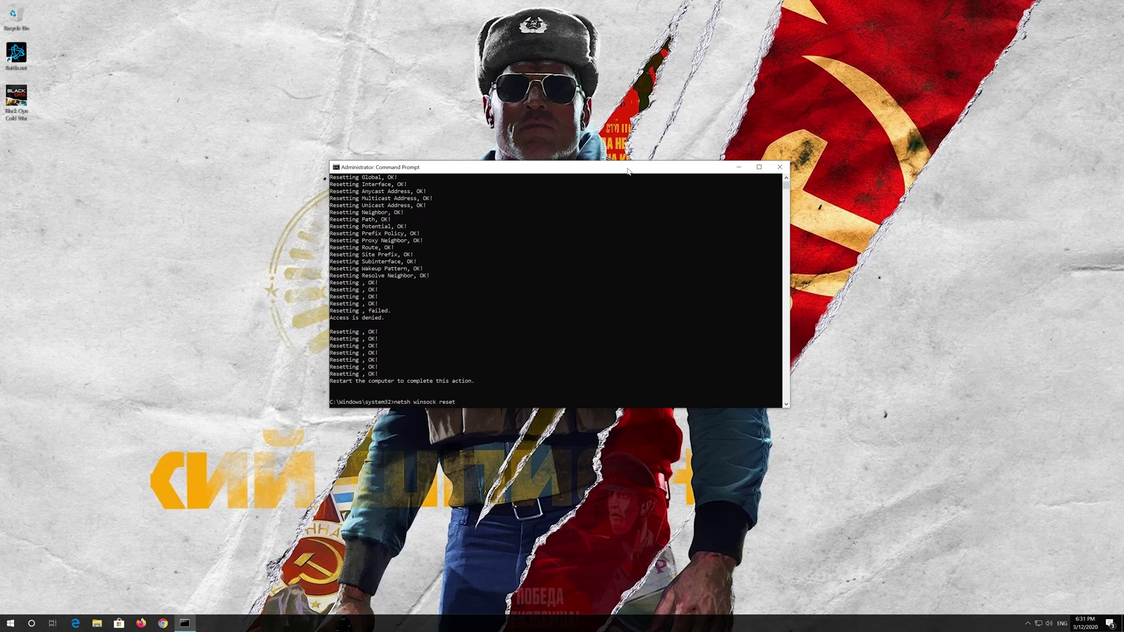
Run netsh winsock reset and ipconfig /flushdns, then exit the console.
{"action": "key", "text": "Return"}
{"action": "type", "text": "ipconfig /flushdns"}
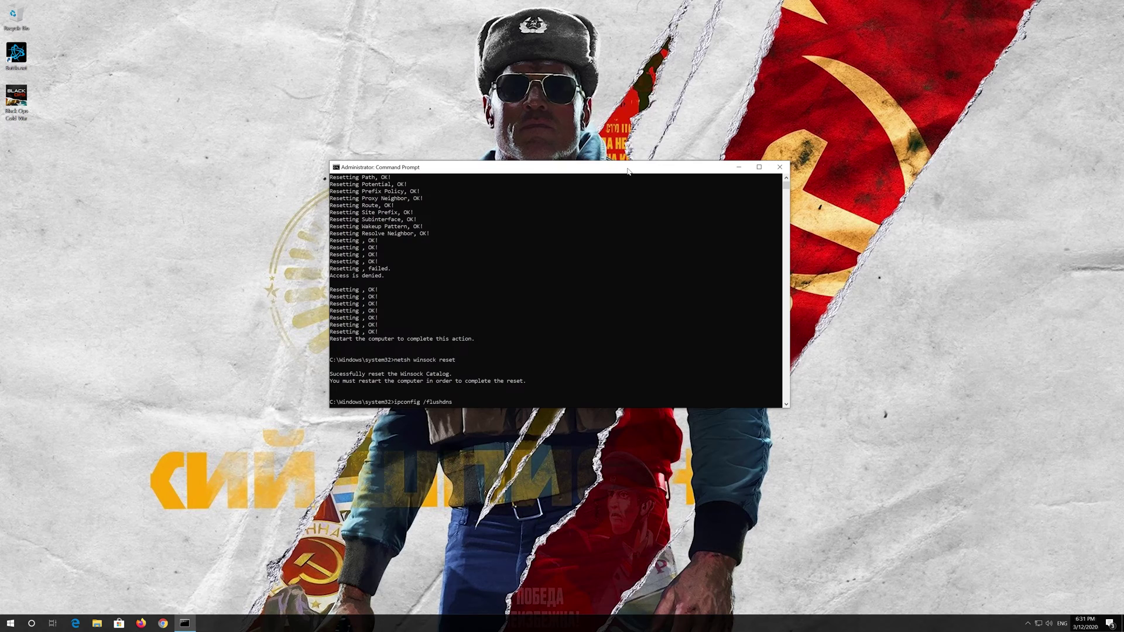
{"action": "key", "text": "Return"}
{"action": "type", "text": "exit"}
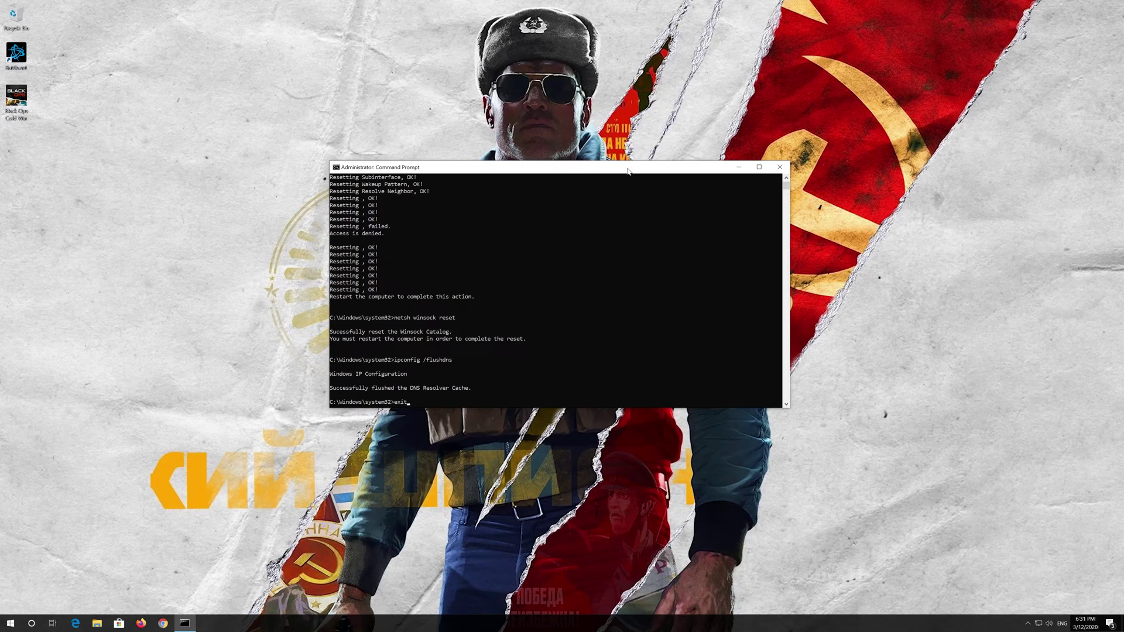
{"action": "key", "text": "Return"}
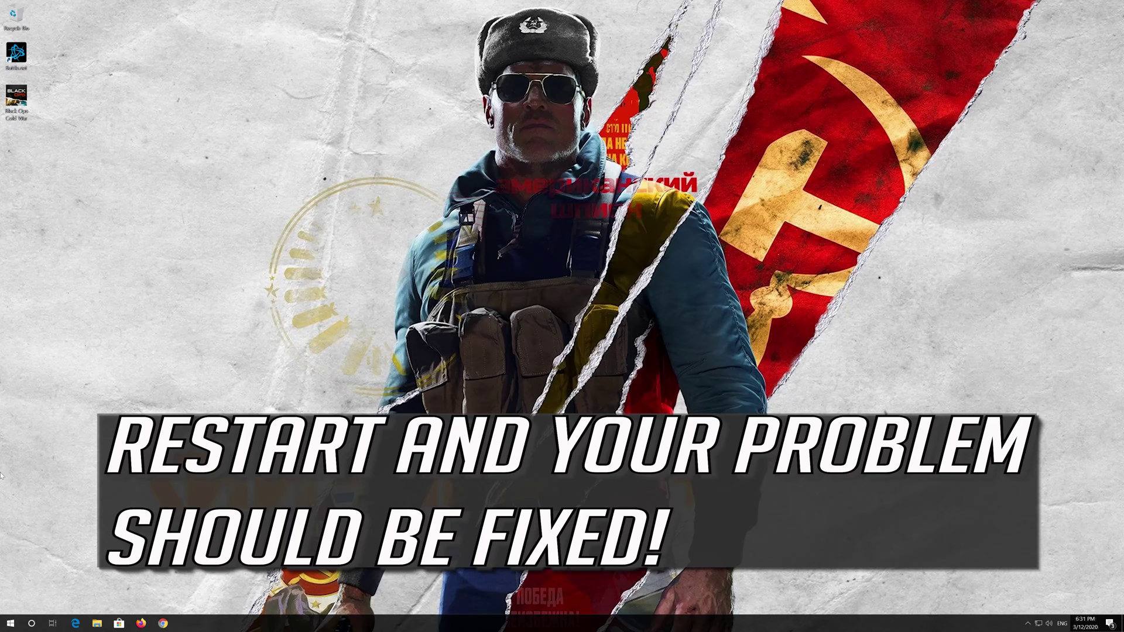
Restart Windows from the Start menu power options.
{"action": "left_click", "coordinate": [11, 623]}
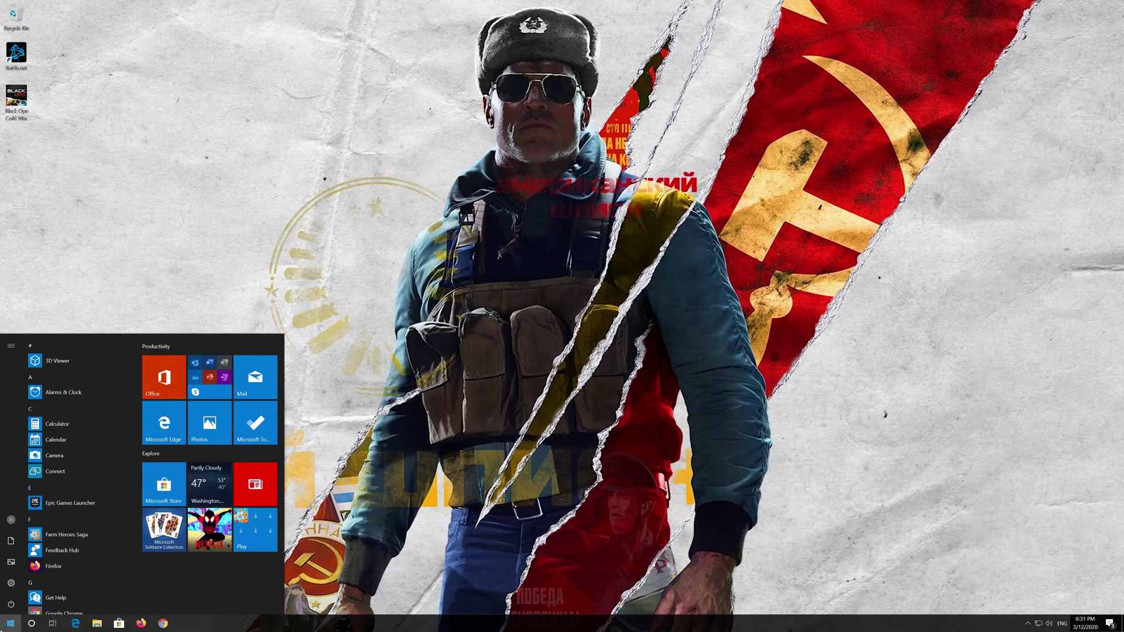
{"action": "left_click", "coordinate": [10, 606]}
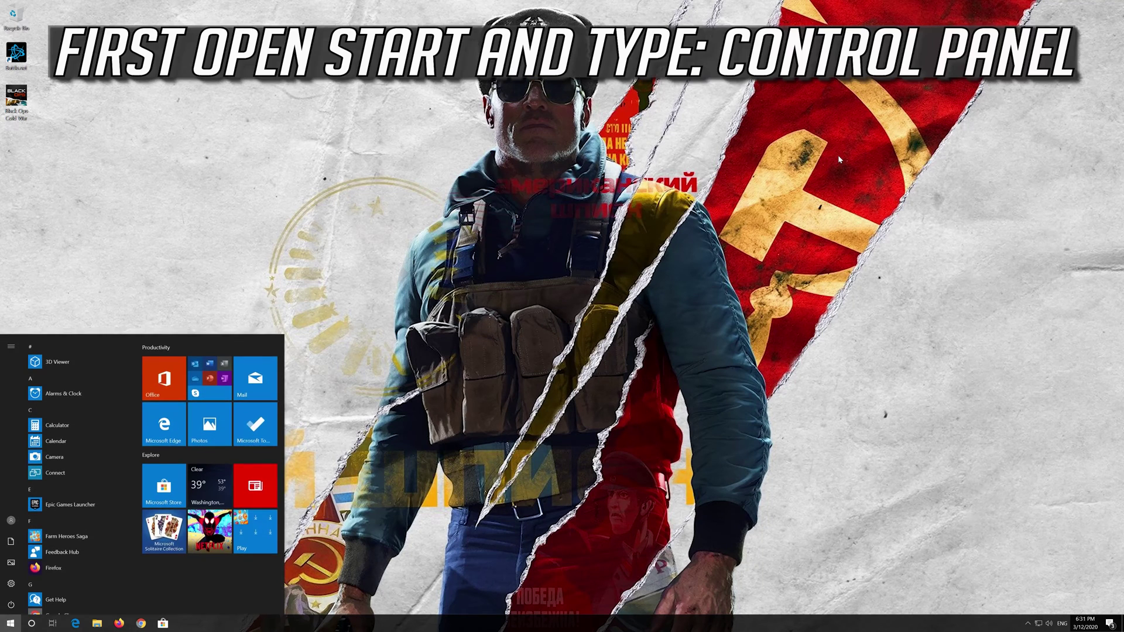
{"action": "type", "text": "control p"}
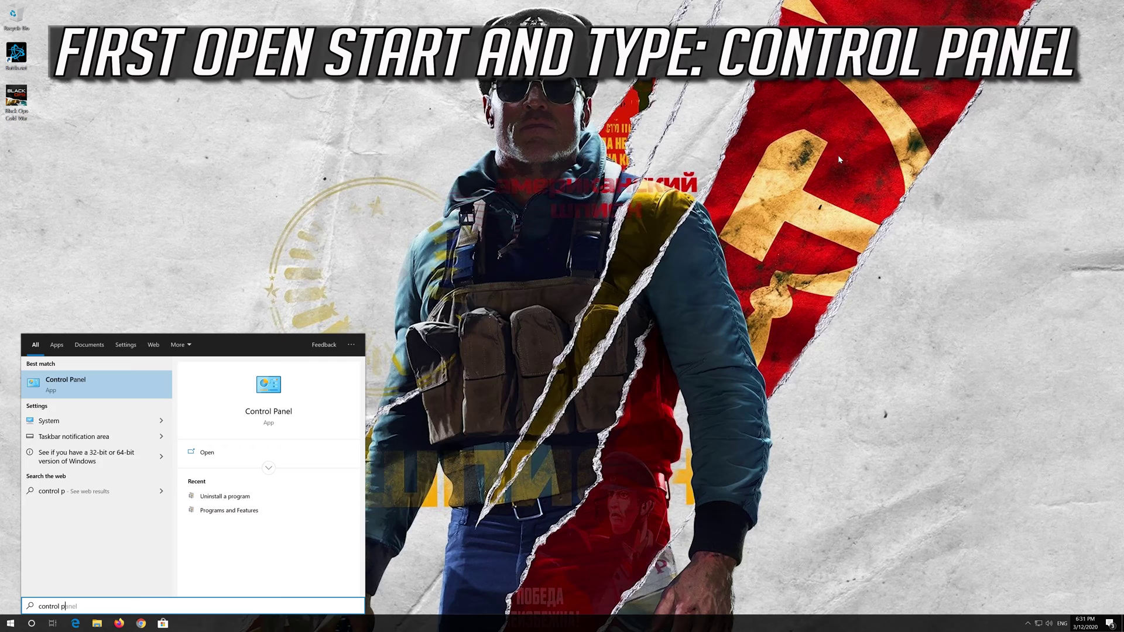
{"action": "type", "text": "anel"}
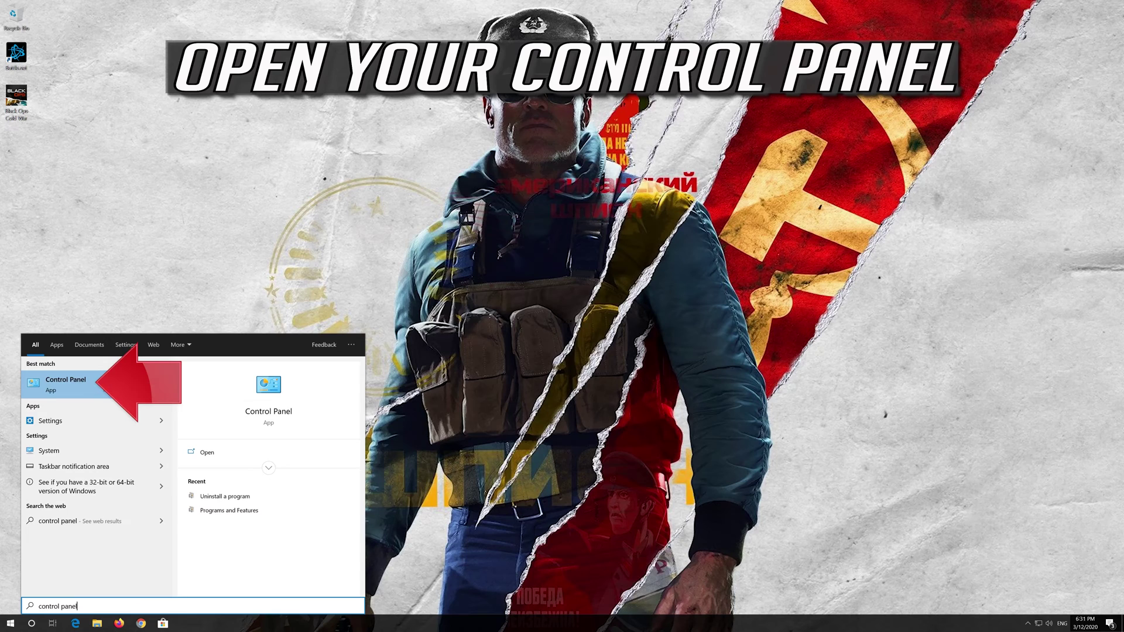
Open Control Panel from the Start search best match.
{"action": "left_click", "coordinate": [103, 385]}
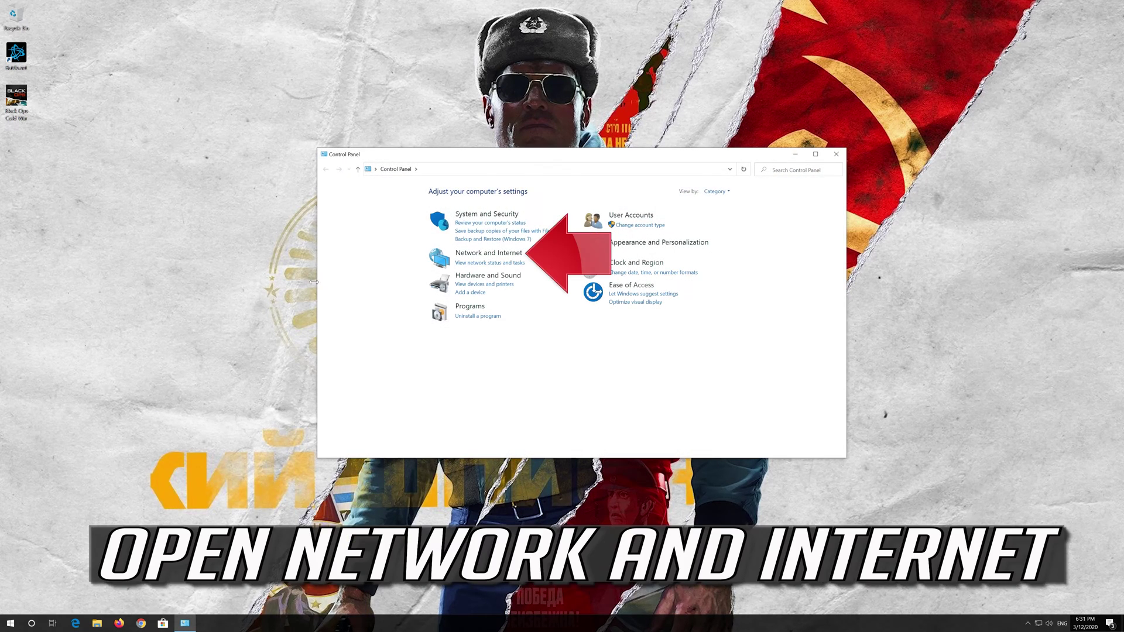
Go via Network and Sharing Center to adapter settings and select Ethernet.
{"action": "left_click", "coordinate": [499, 255]}
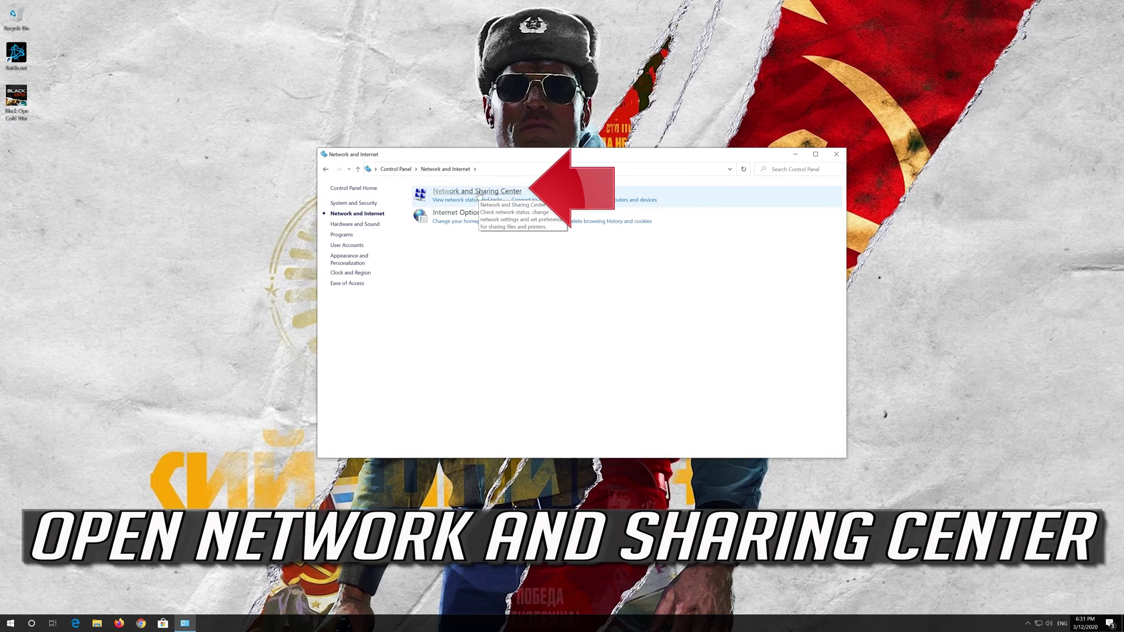
{"action": "left_click", "coordinate": [486, 194]}
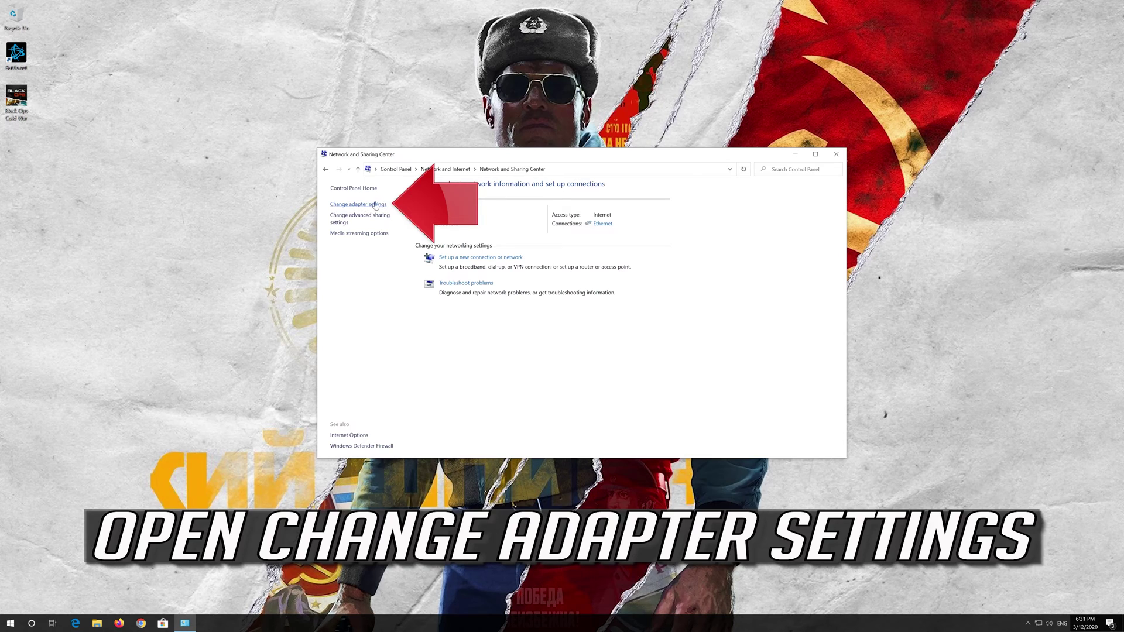
{"action": "left_click", "coordinate": [358, 204]}
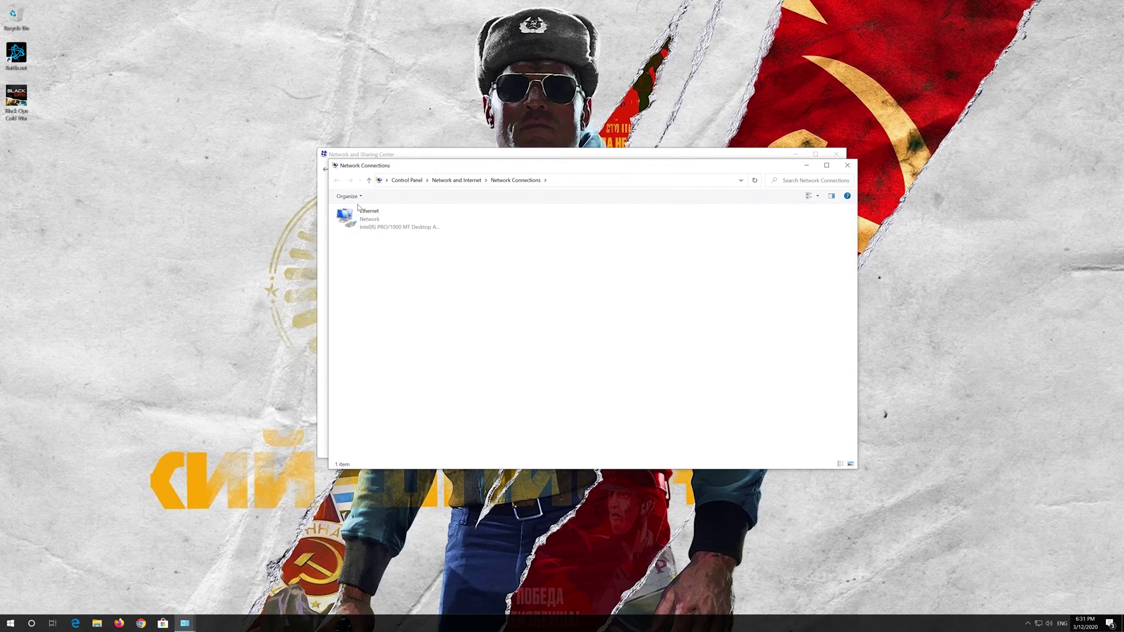
{"action": "left_click", "coordinate": [359, 211]}
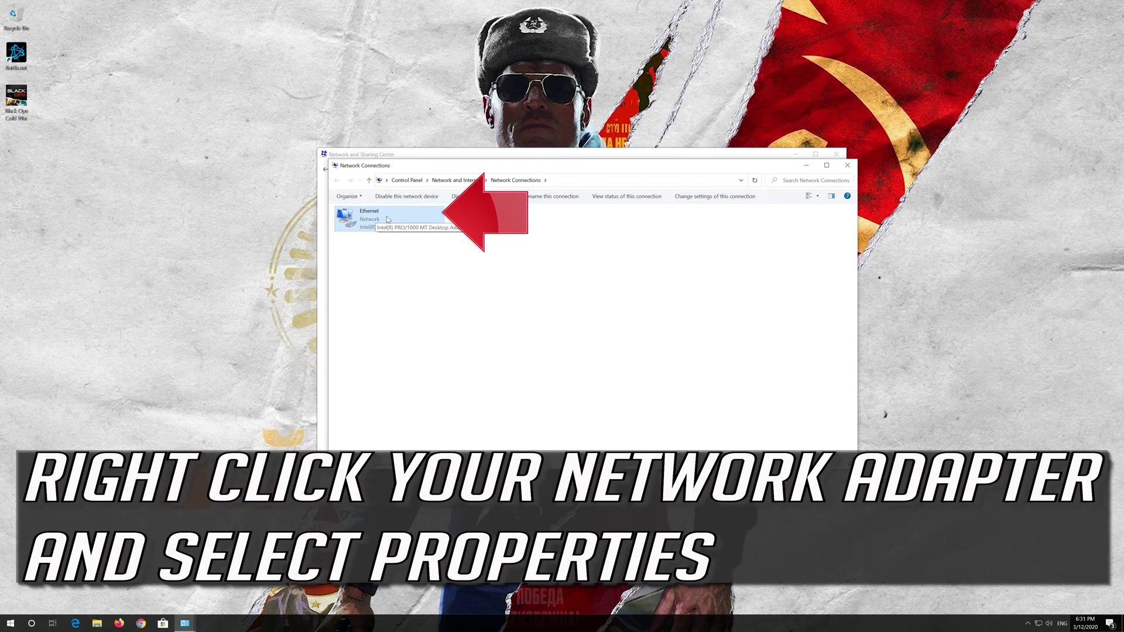
Open Ethernet Properties and select Internet Protocol Version 4 (TCP/IPv4).
{"action": "right_click", "coordinate": [387, 216]}
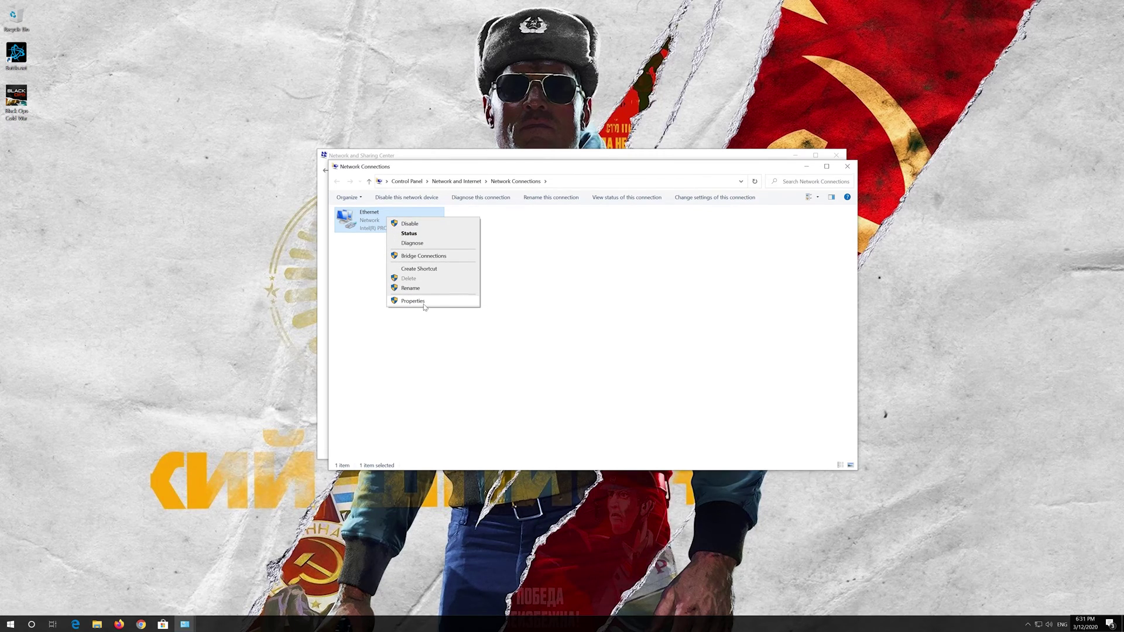
{"action": "left_click", "coordinate": [411, 299]}
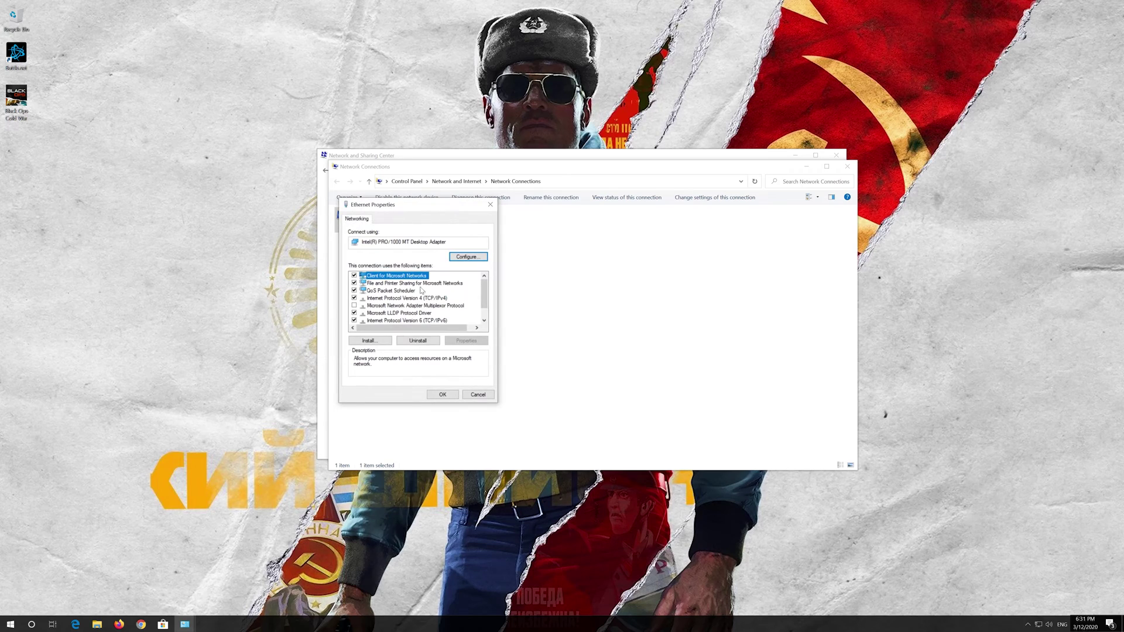
{"action": "left_click_drag", "start_coordinate": [412, 204], "coordinate": [589, 211]}
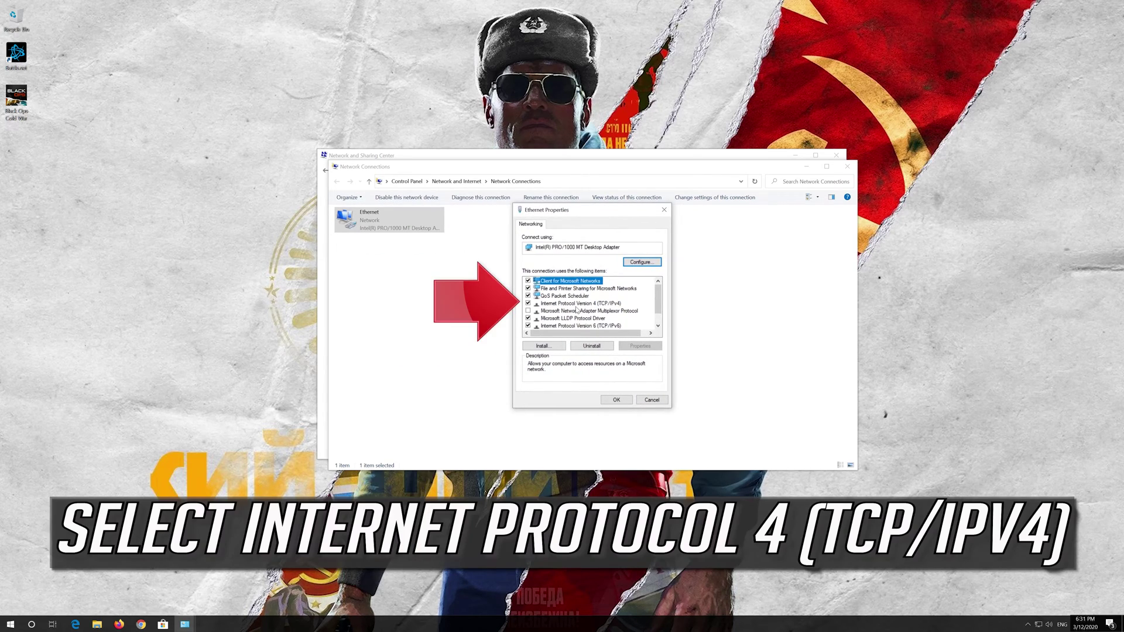
{"action": "left_click", "coordinate": [605, 304]}
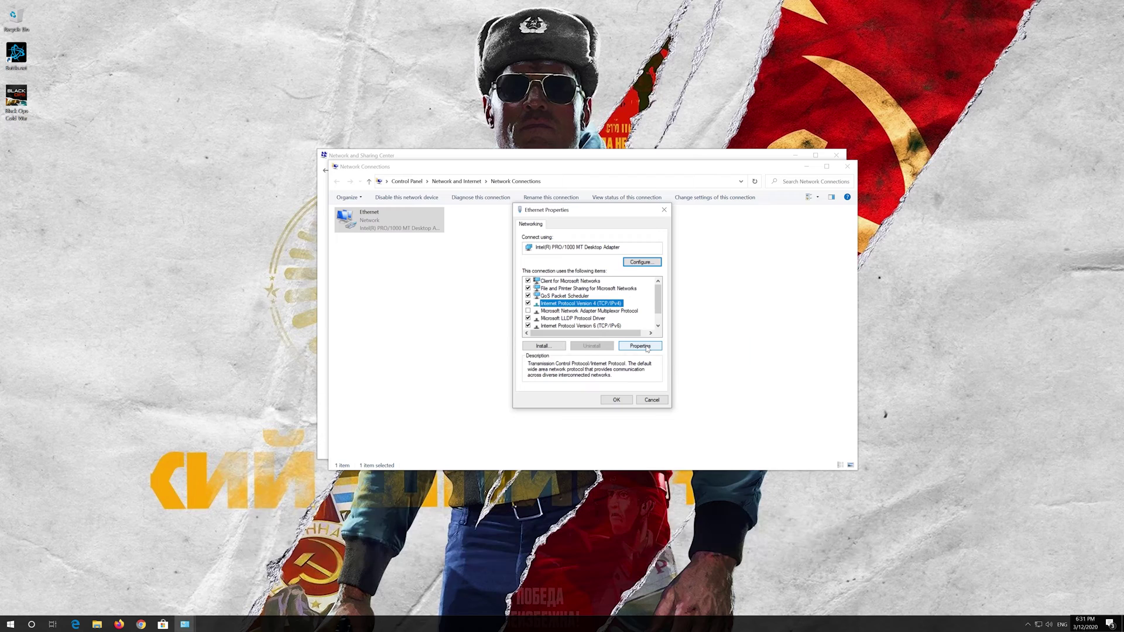
Set IPv4 preferred DNS to 1.1.1.1 and alternate DNS to 1.0.0.1.
{"action": "left_click", "coordinate": [647, 349]}
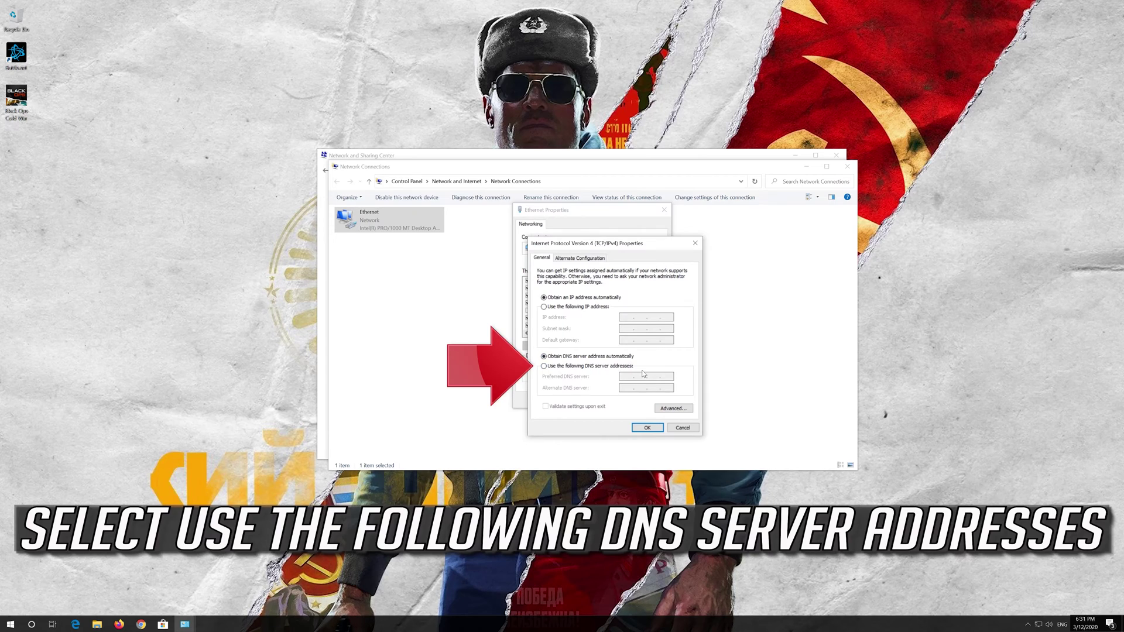
{"action": "left_click", "coordinate": [544, 366]}
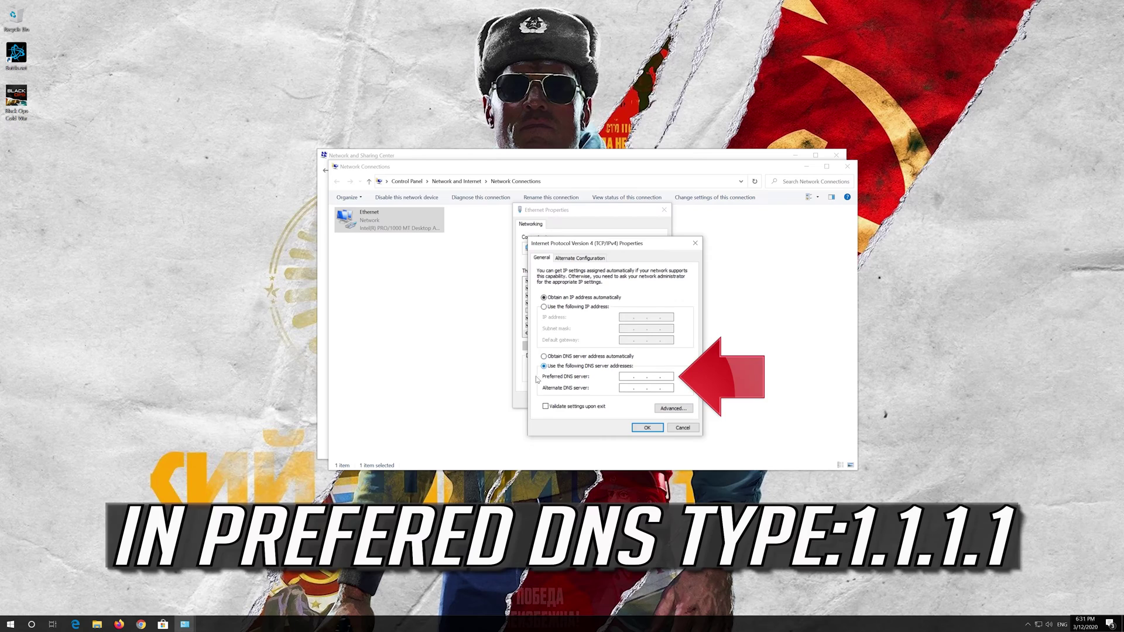
{"action": "left_click", "coordinate": [628, 378]}
{"action": "type", "text": "1 . "}
{"action": "type", "text": "1 . 1 . 1"}
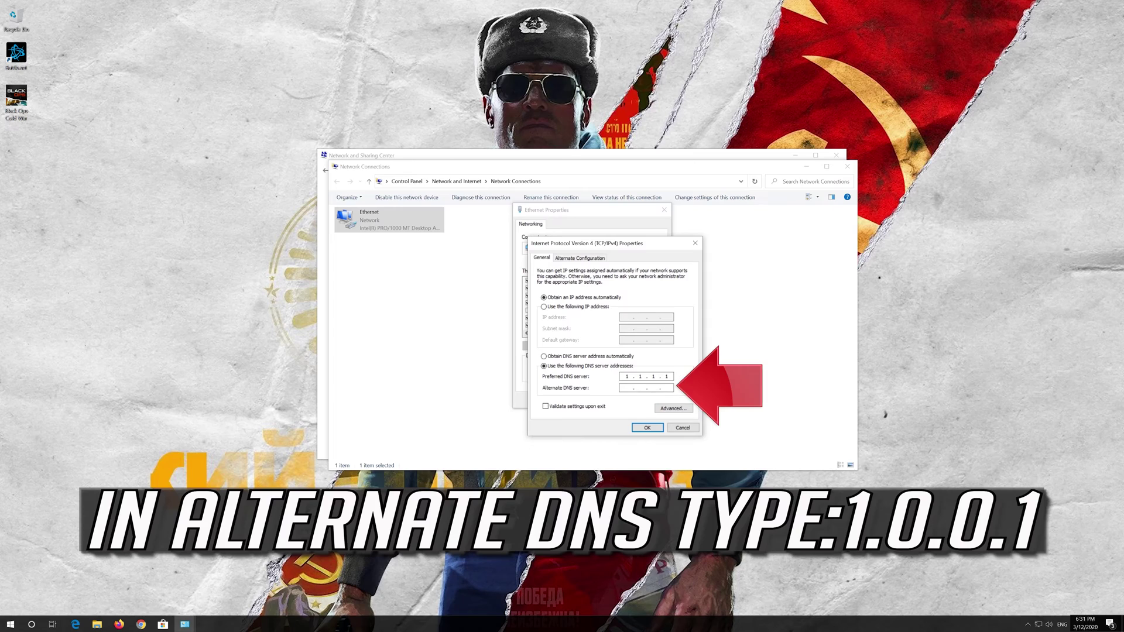
{"action": "left_click", "coordinate": [626, 386]}
{"action": "type", "text": "1"}
{"action": "type", "text": ".0.0."}
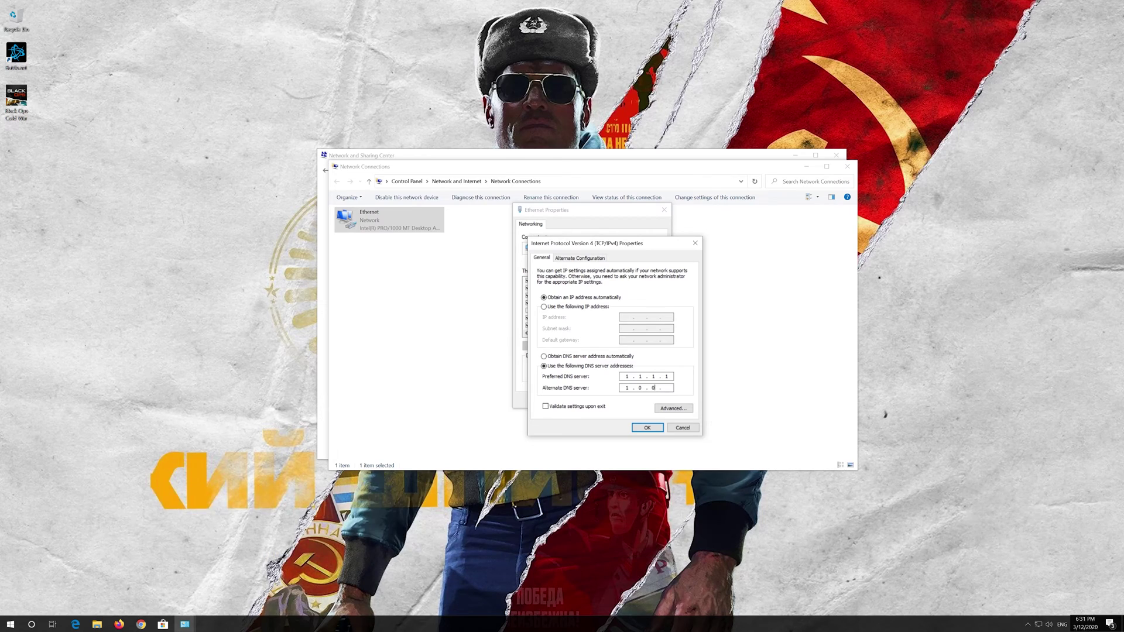
{"action": "type", "text": "1"}
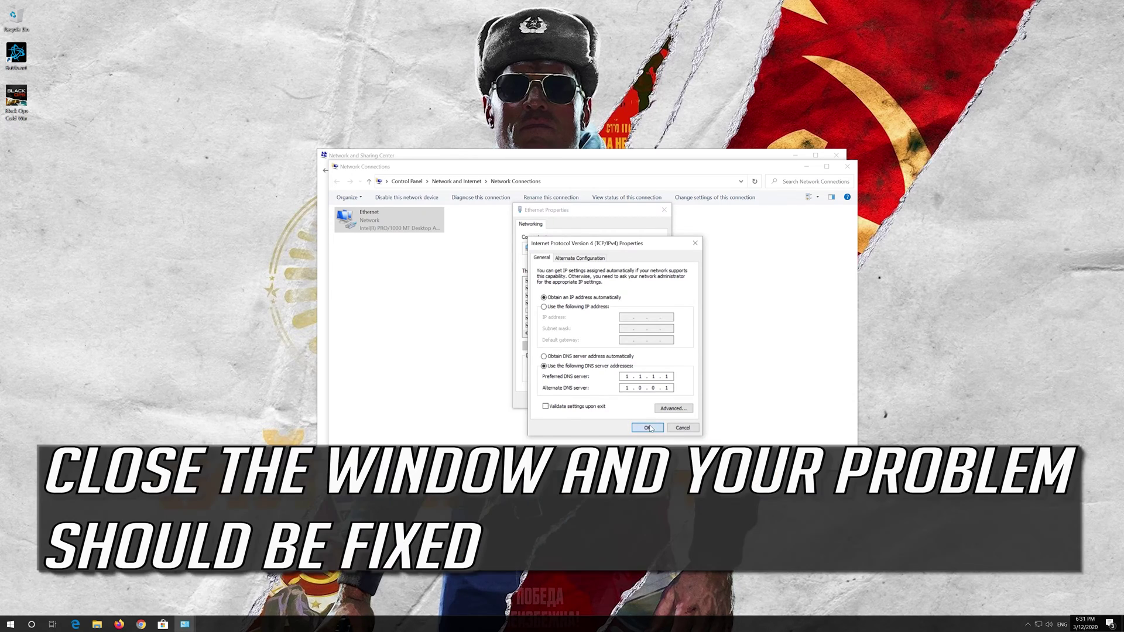
{"action": "left_click", "coordinate": [647, 428]}
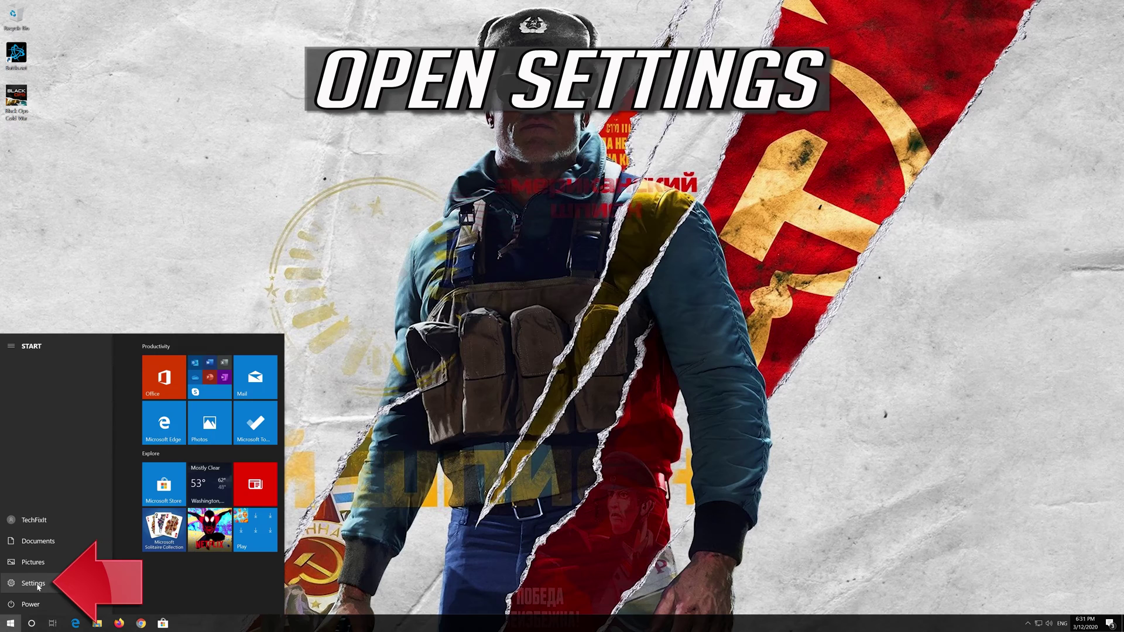
Open the Network reset page under Settings > Network & Internet.
{"action": "left_click", "coordinate": [37, 584]}
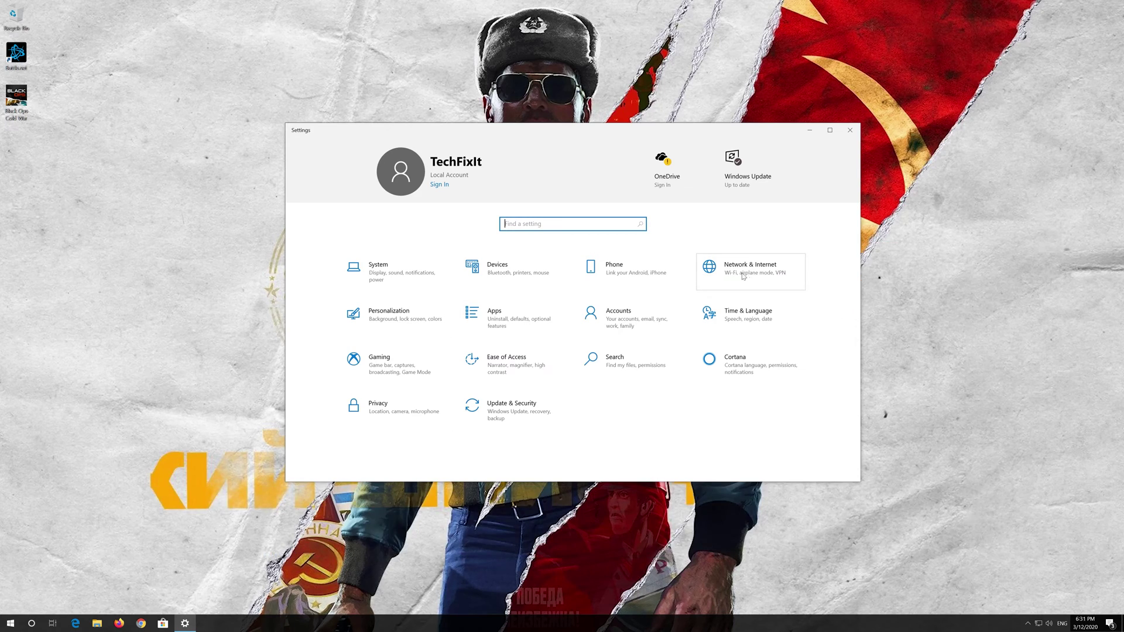
{"action": "left_click", "coordinate": [749, 274]}
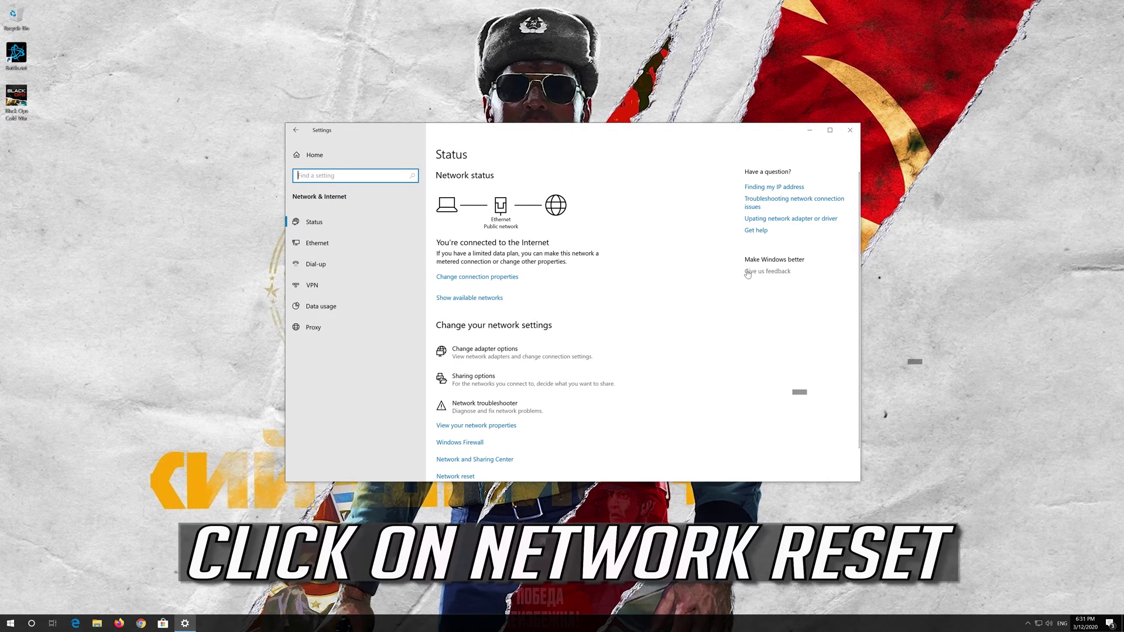
{"action": "scroll", "coordinate": [541, 316], "scroll_direction": "down", "scroll_amount": 1}
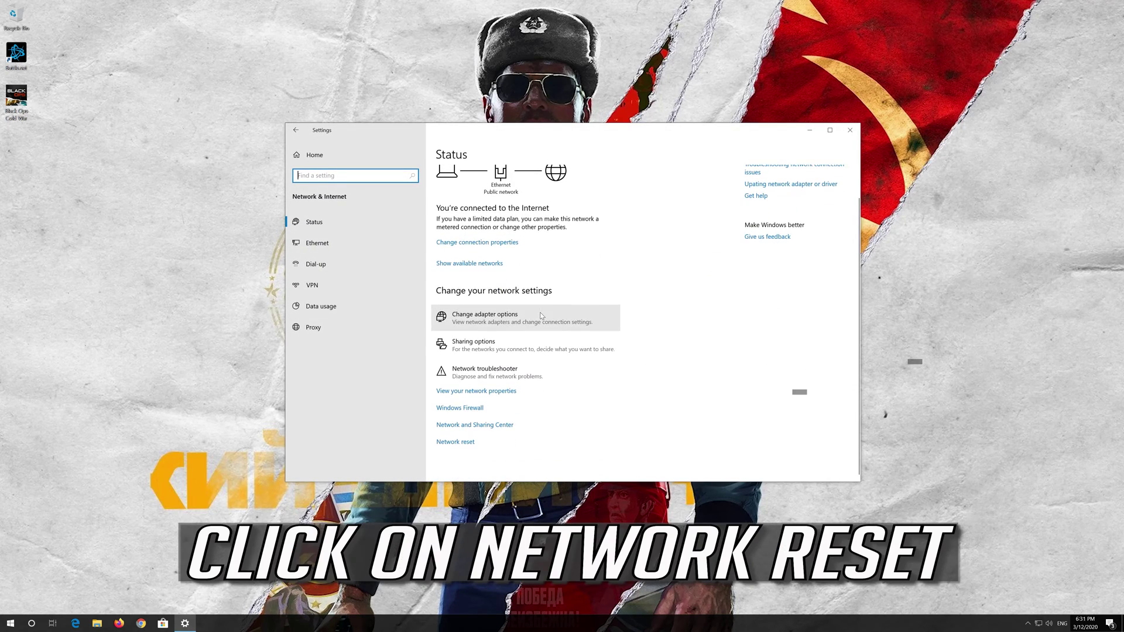
{"action": "left_click", "coordinate": [470, 444]}
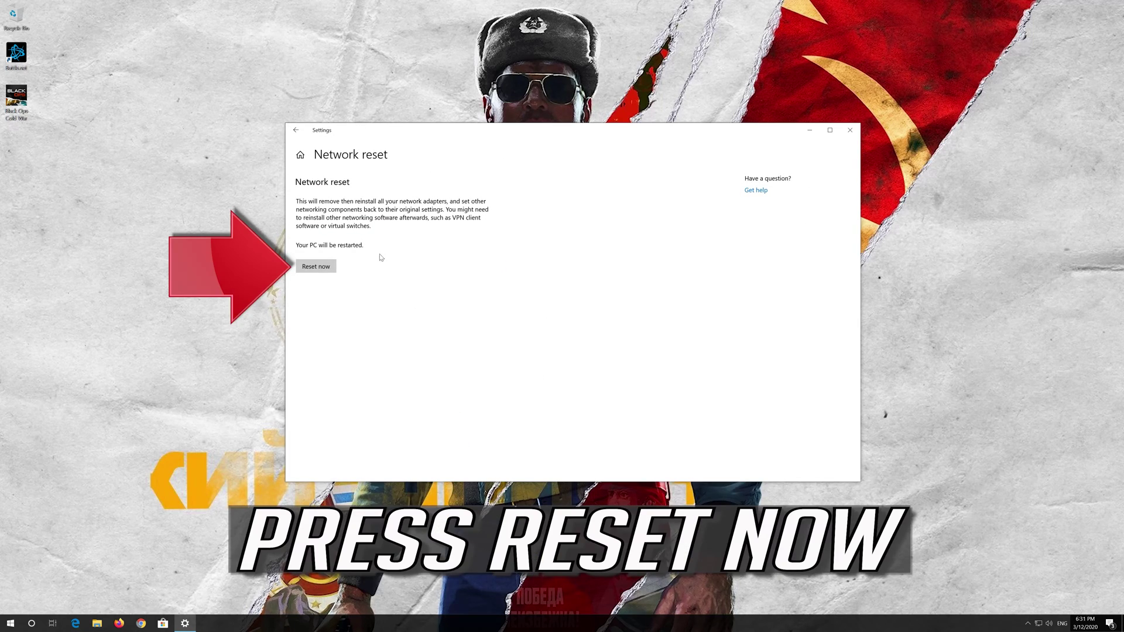
Confirm Reset now with Yes, dismiss the sign-out notice, and close Settings.
{"action": "left_click", "coordinate": [307, 268]}
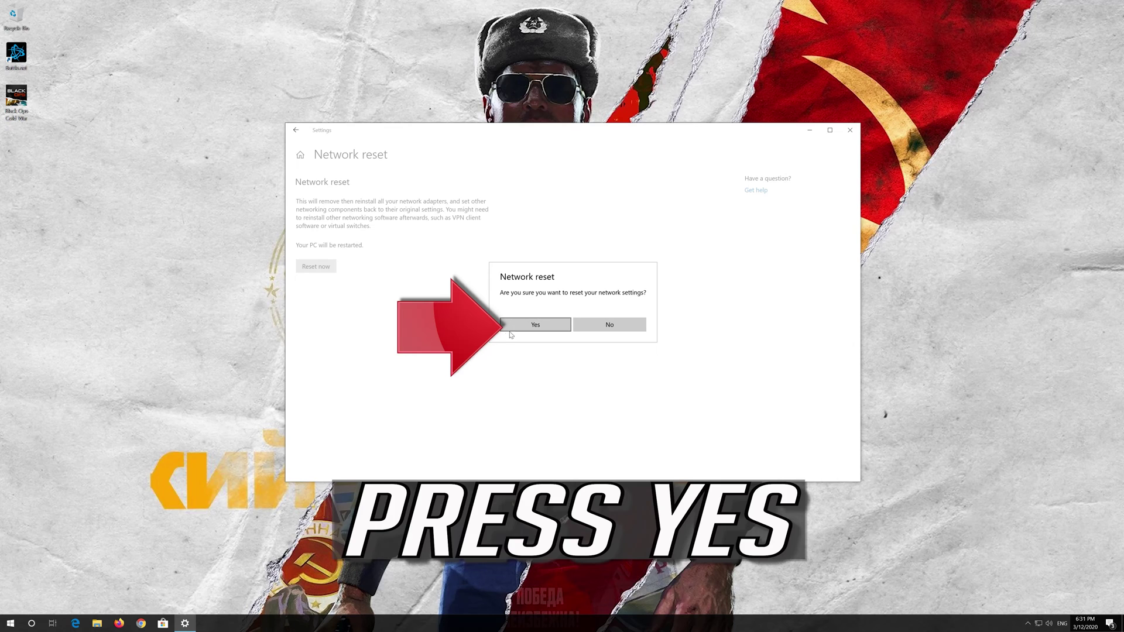
{"action": "left_click", "coordinate": [535, 330]}
{"action": "left_click", "coordinate": [534, 327]}
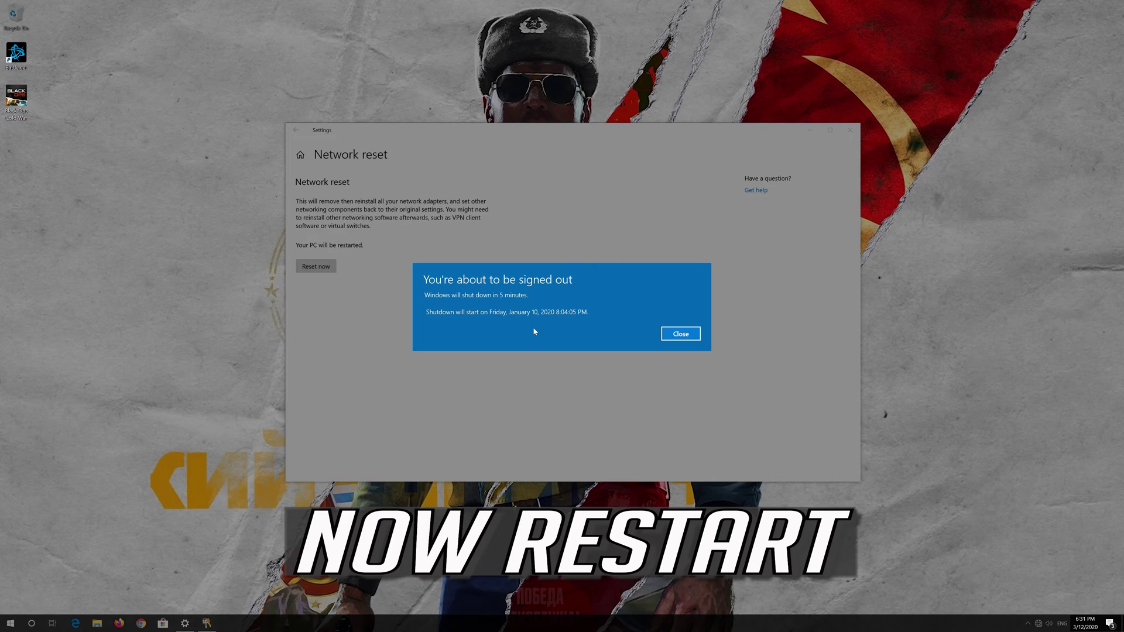
{"action": "left_click", "coordinate": [681, 334]}
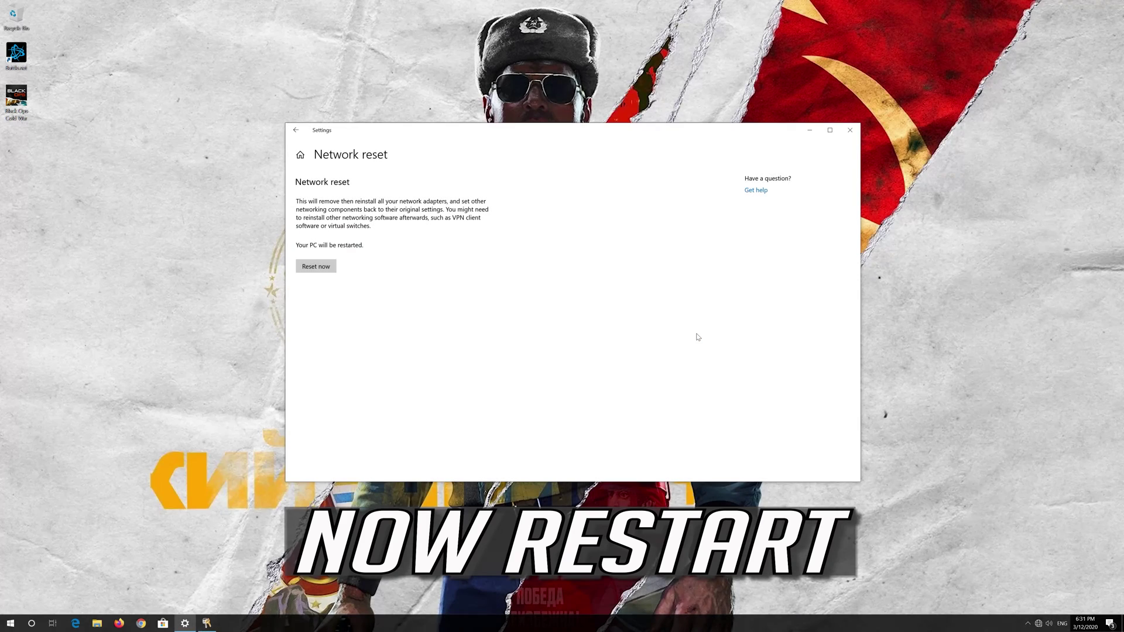
{"action": "left_click", "coordinate": [854, 132]}
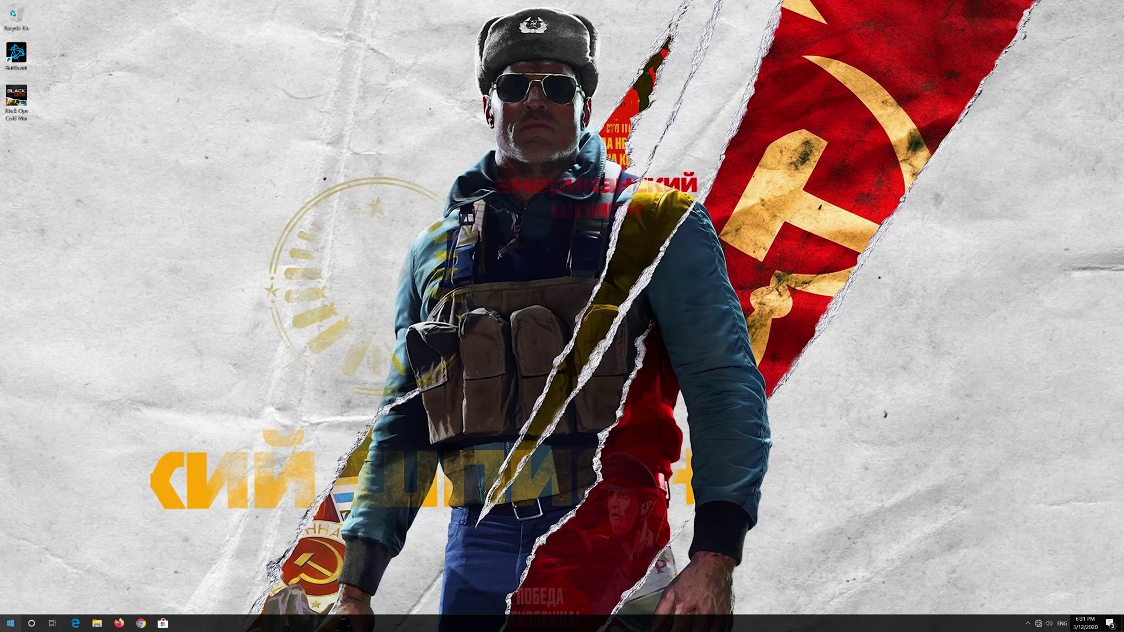
Restart the PC from the Start menu and accept network discoverability after reboot.
{"action": "left_click", "coordinate": [11, 623]}
{"action": "mouse_move", "coordinate": [10, 605]}
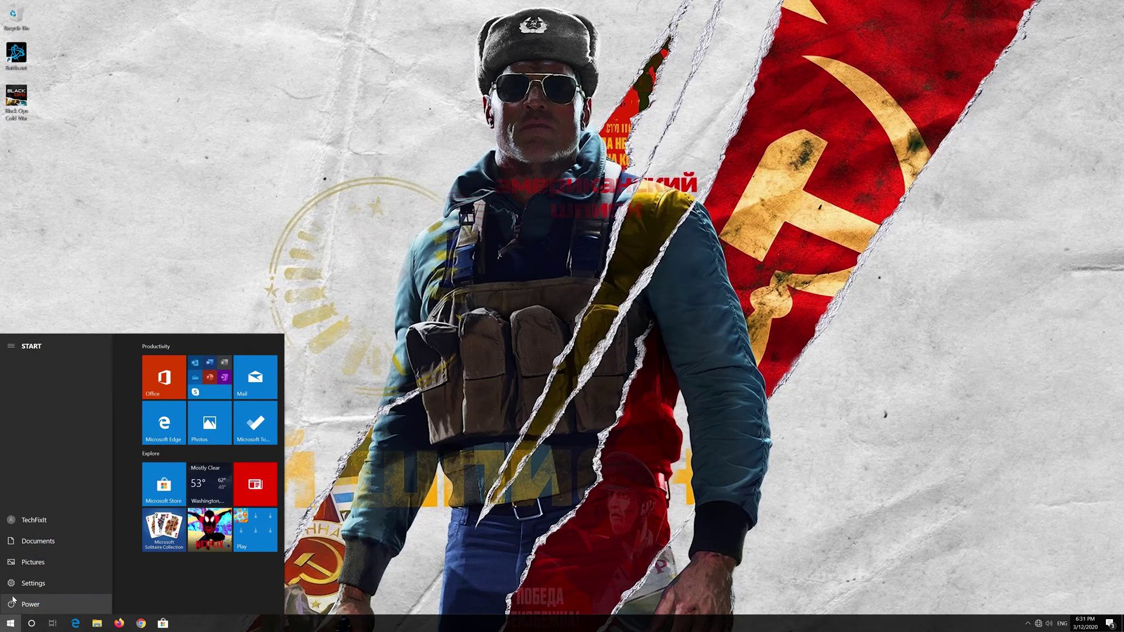
{"action": "left_click", "coordinate": [14, 602]}
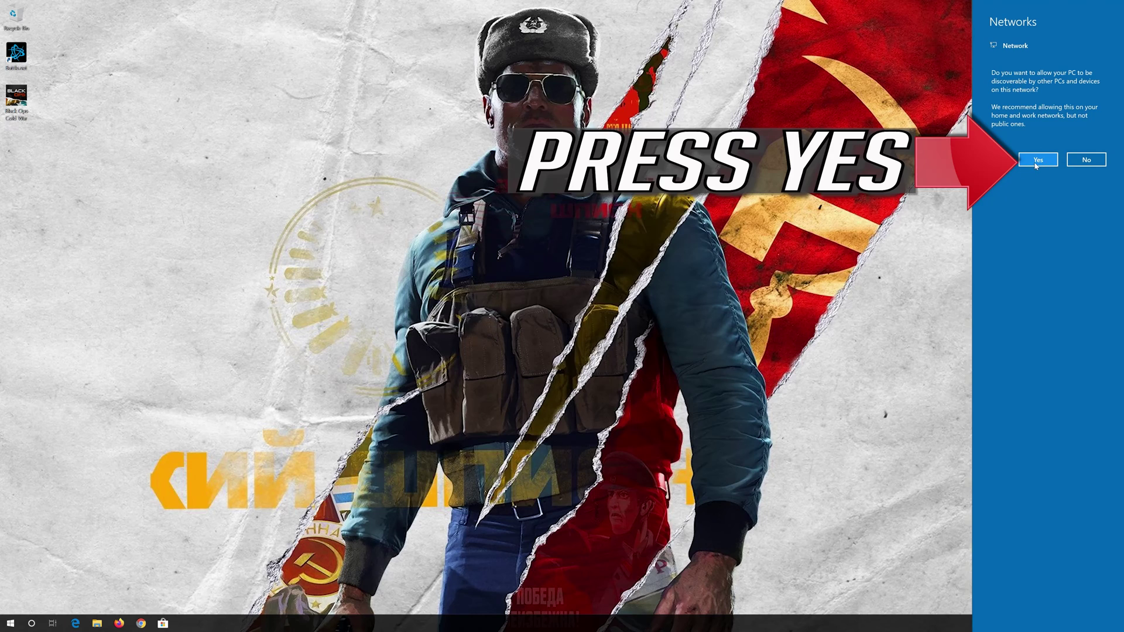
{"action": "left_click", "coordinate": [1036, 163]}
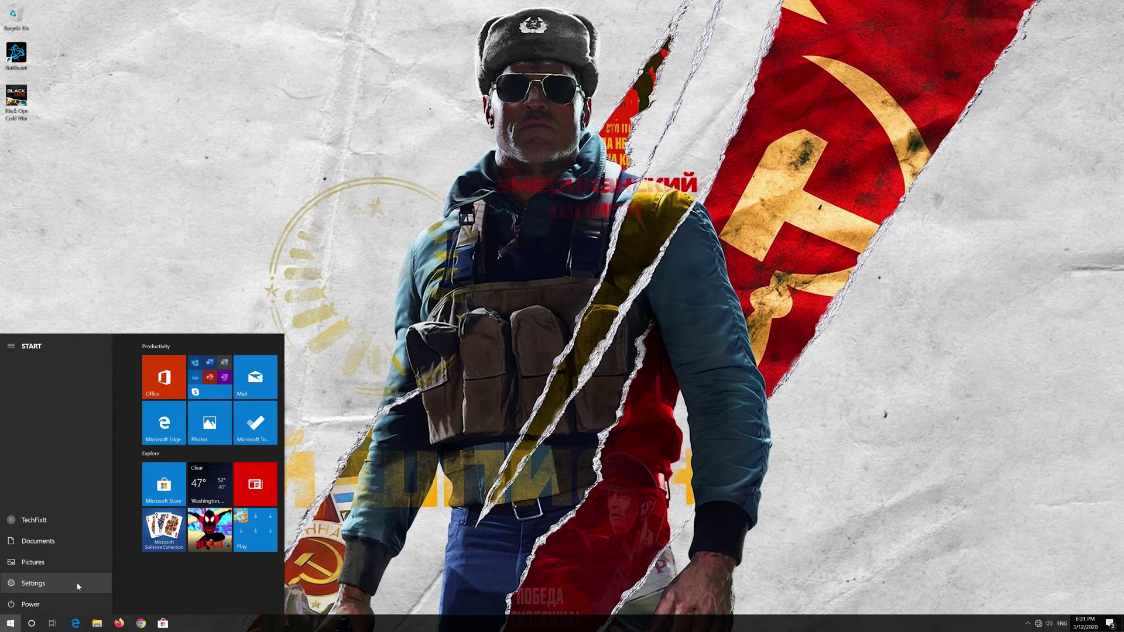
Go to Update & Security > Troubleshoot and expand the Internet Connections entry.
{"action": "left_click", "coordinate": [76, 582]}
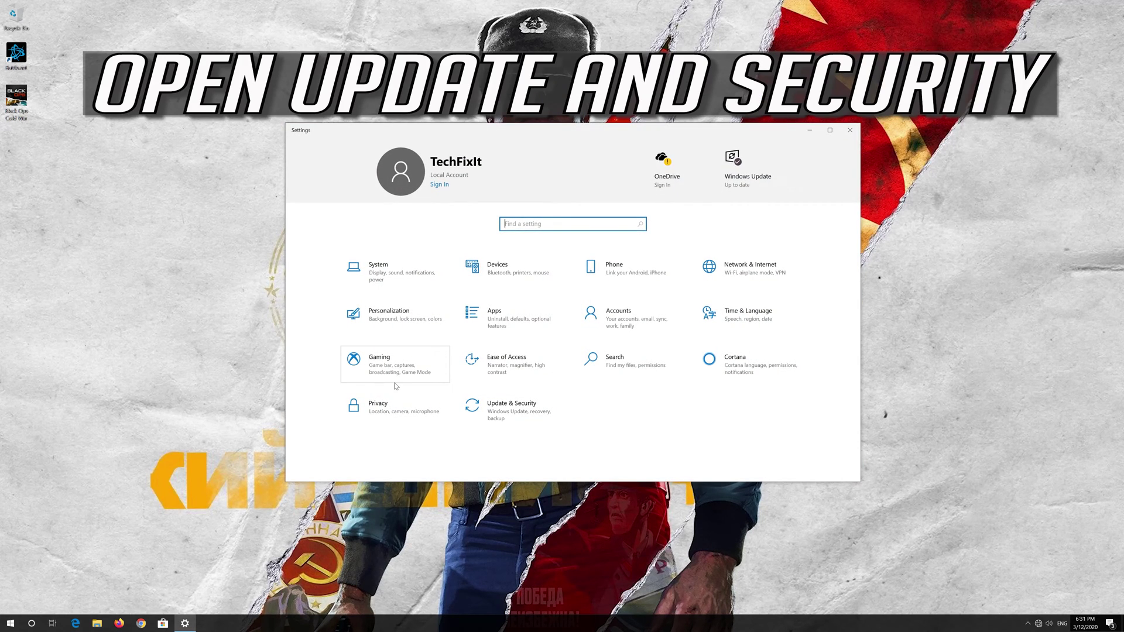
{"action": "left_click", "coordinate": [500, 419]}
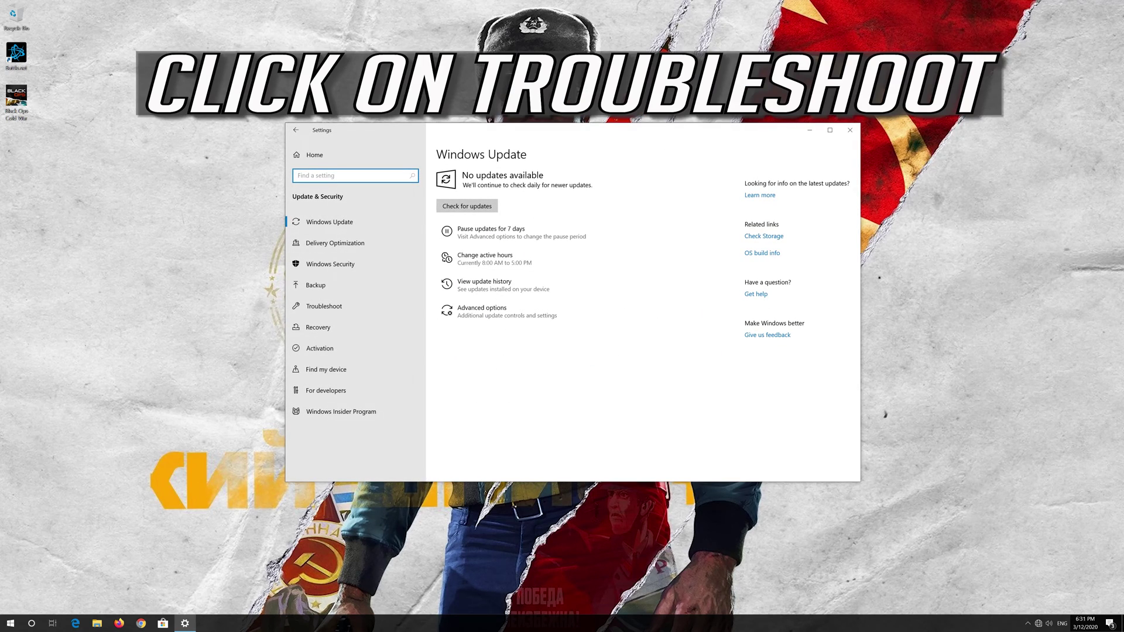
{"action": "left_click", "coordinate": [364, 306]}
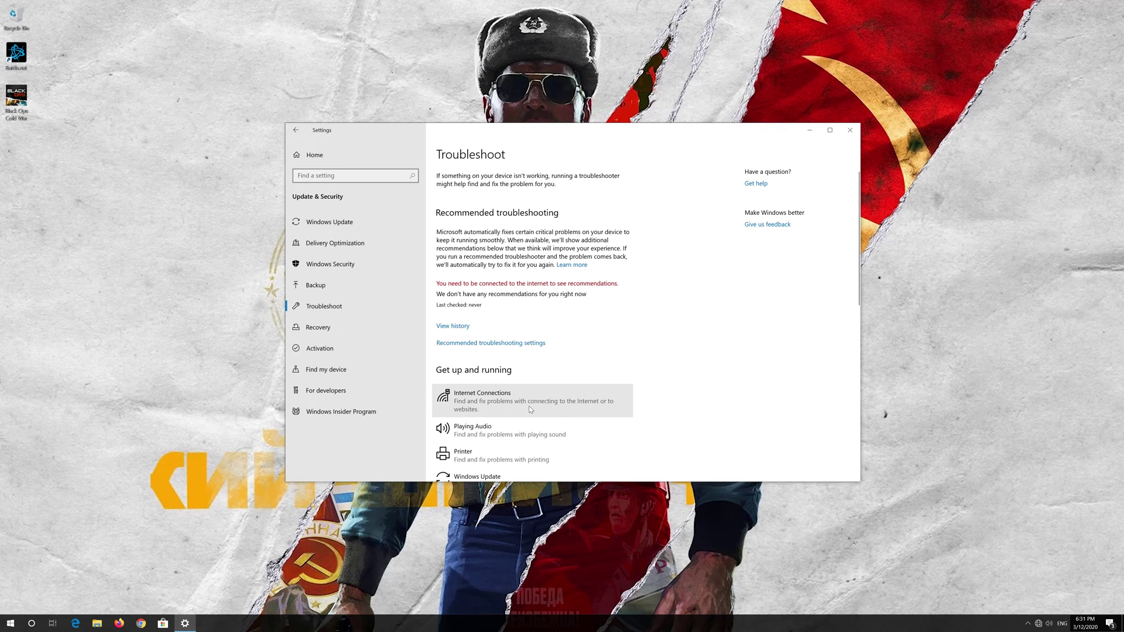
{"action": "left_click", "coordinate": [529, 407]}
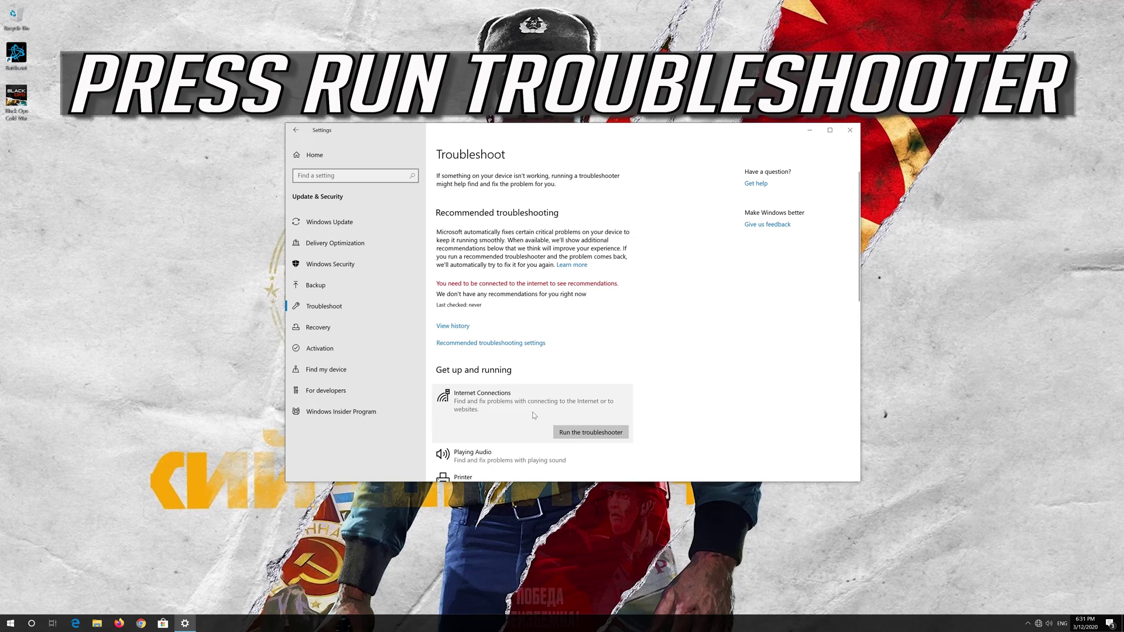
Run the Internet Connections troubleshooter on 'Troubleshoot my connection' with administrator repairs.
{"action": "left_click", "coordinate": [586, 430]}
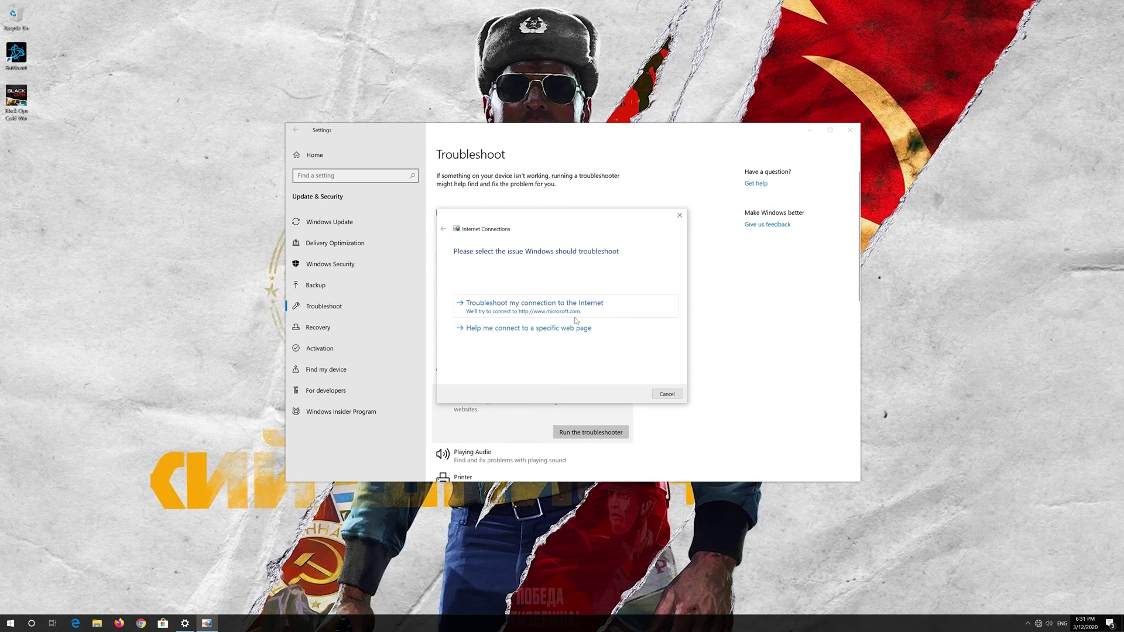
{"action": "left_click", "coordinate": [579, 311]}
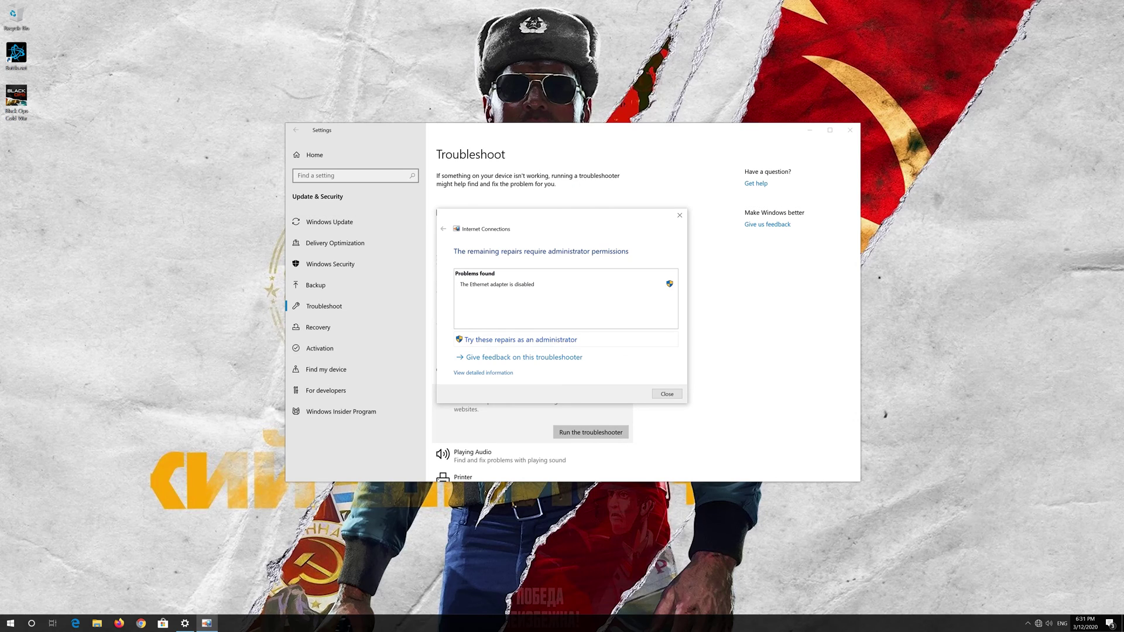
{"action": "left_click", "coordinate": [561, 340]}
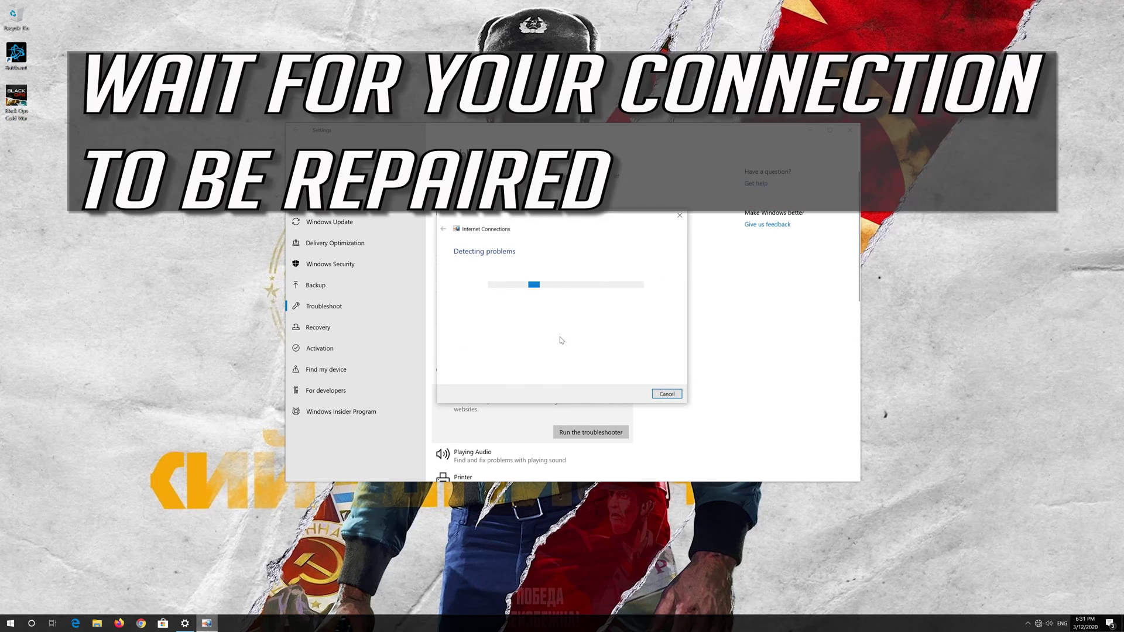